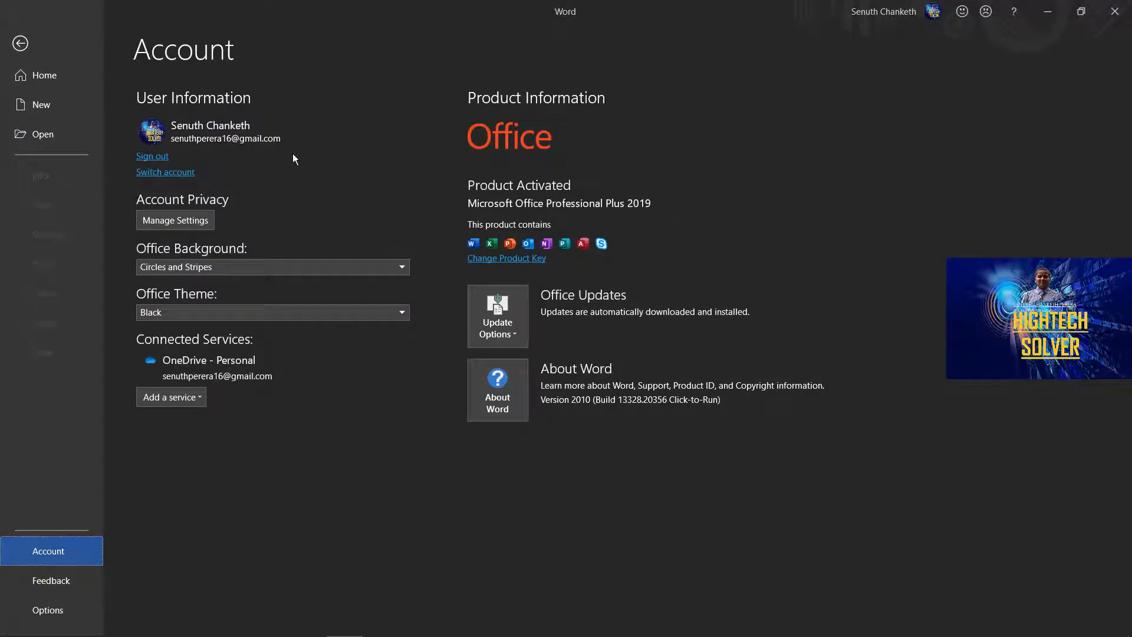
View the account privacy settings, close them unchanged, and set the Office Background to Circuit.
click(194, 221)
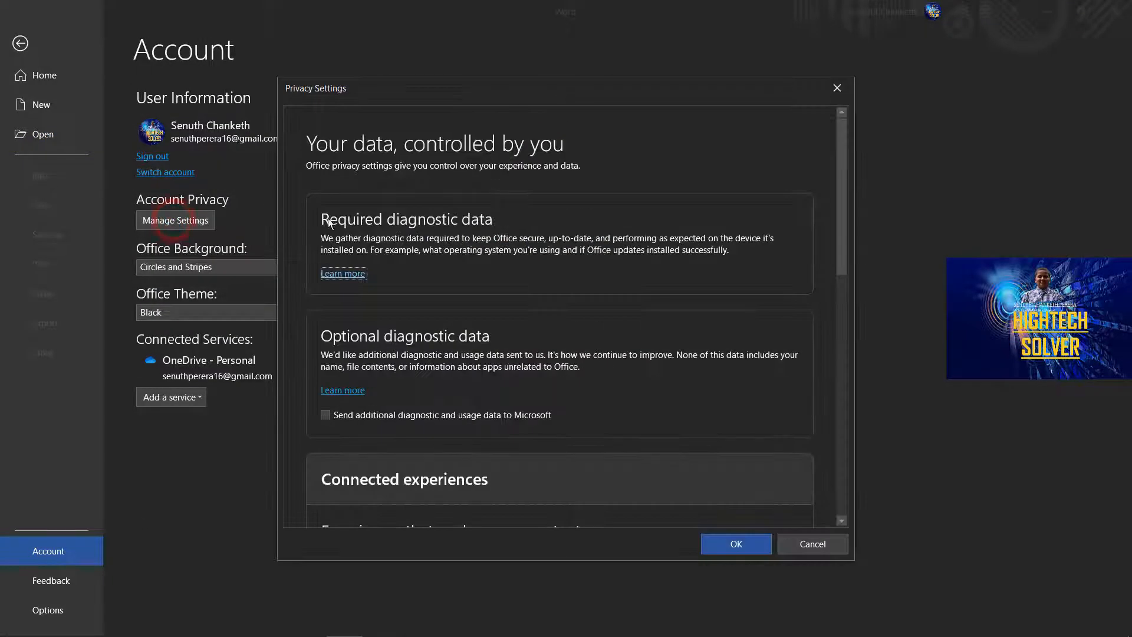
click(841, 92)
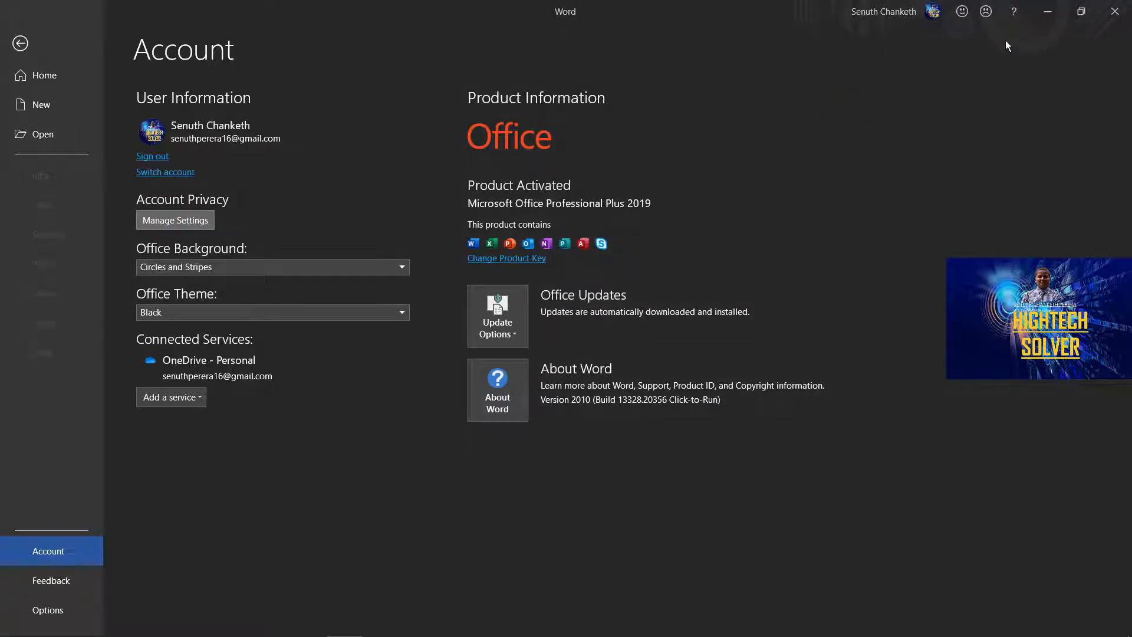
click(371, 268)
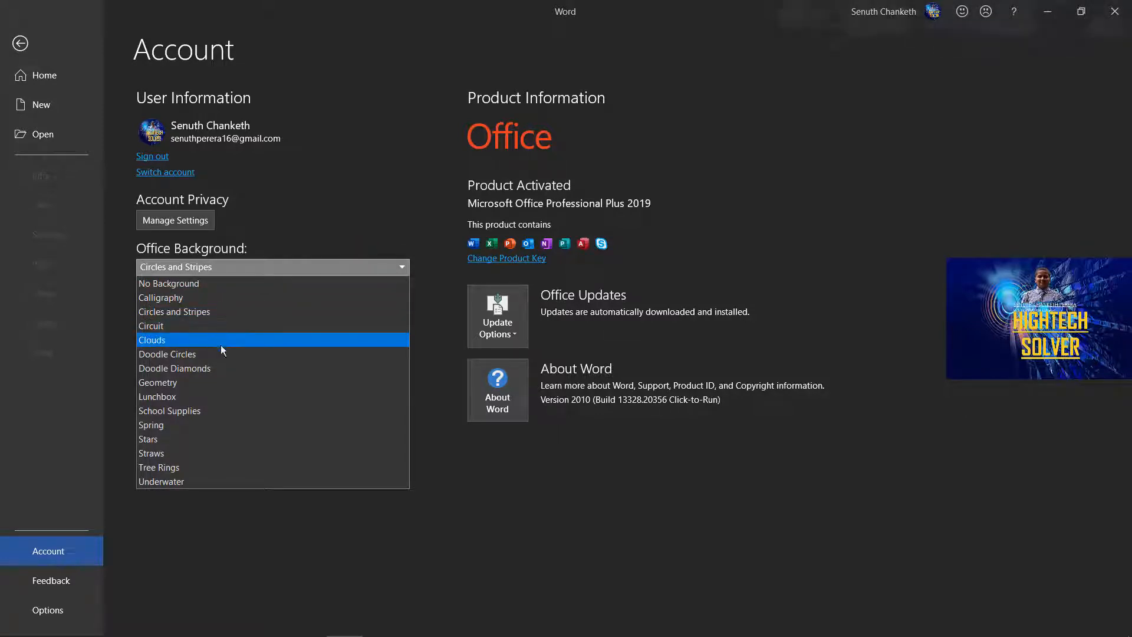
click(177, 328)
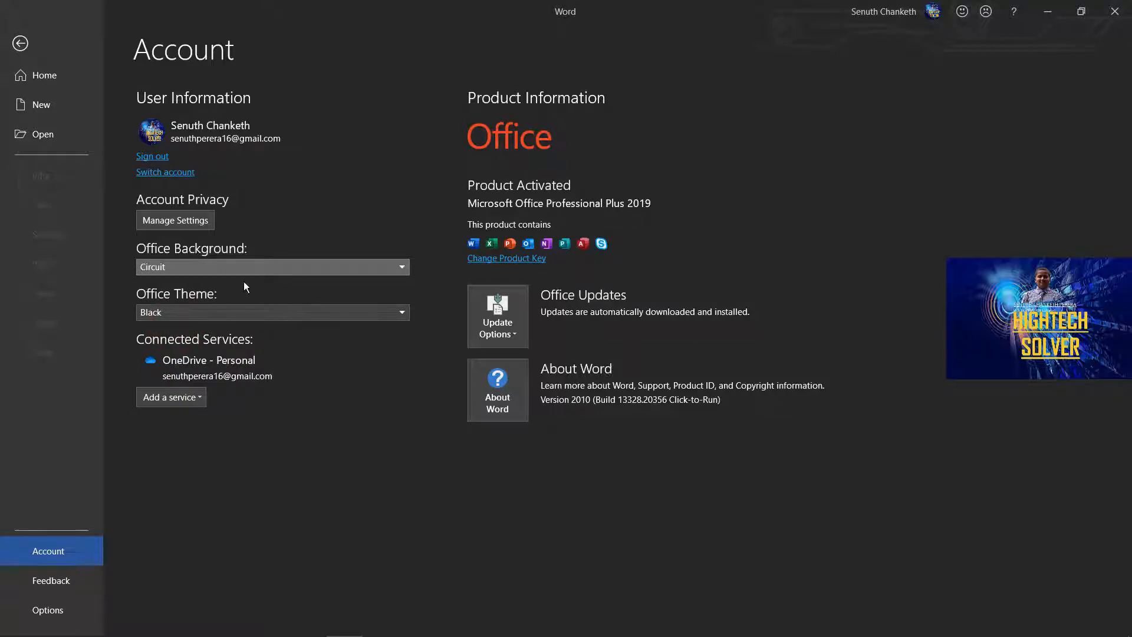
Try the Colorful and Dark Gray Office themes, and set the theme back to Black.
click(347, 309)
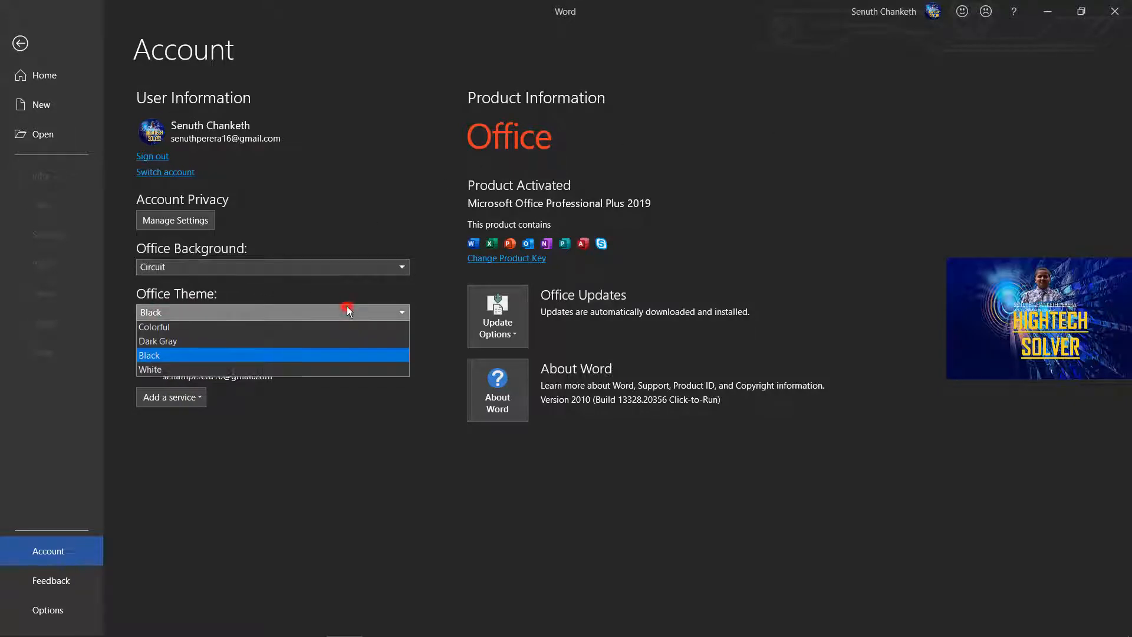
click(292, 328)
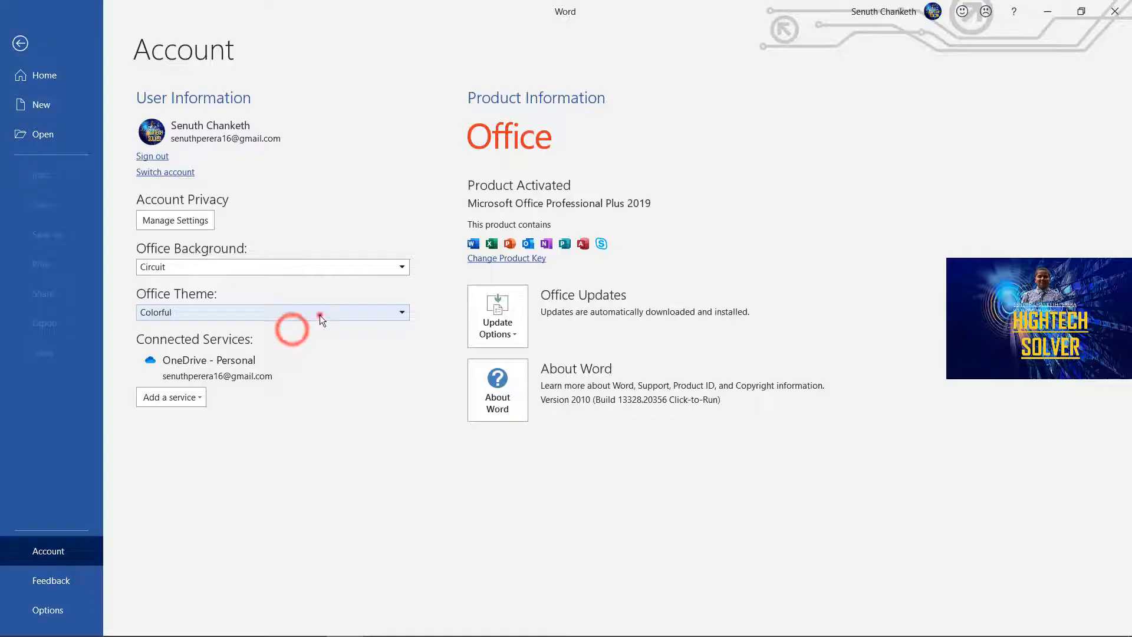
click(320, 314)
click(314, 342)
click(328, 313)
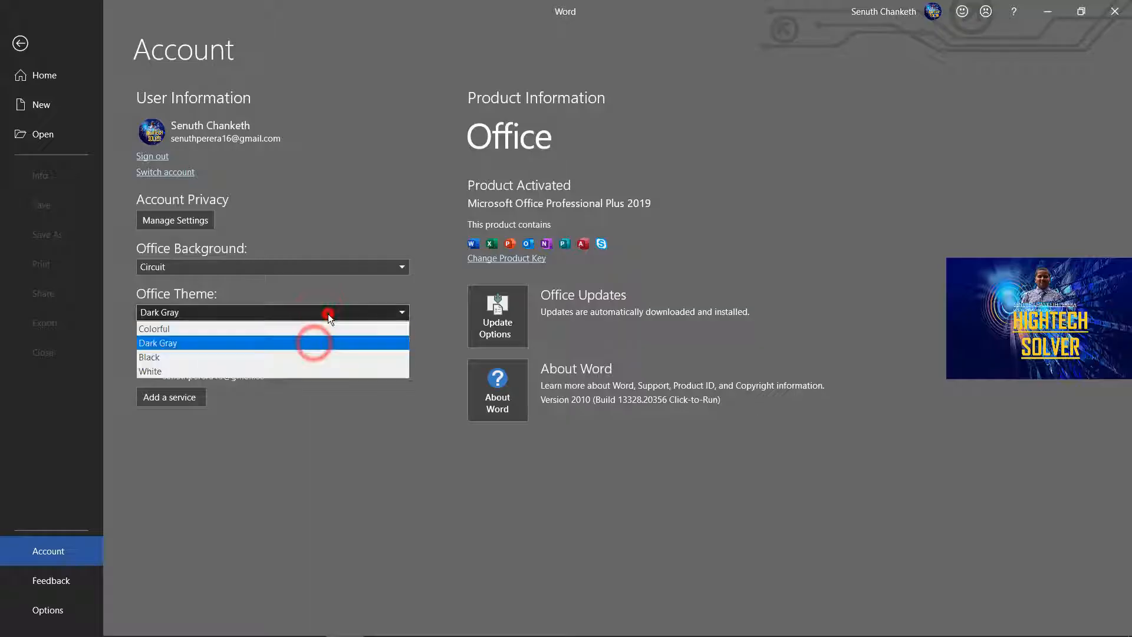
click(293, 357)
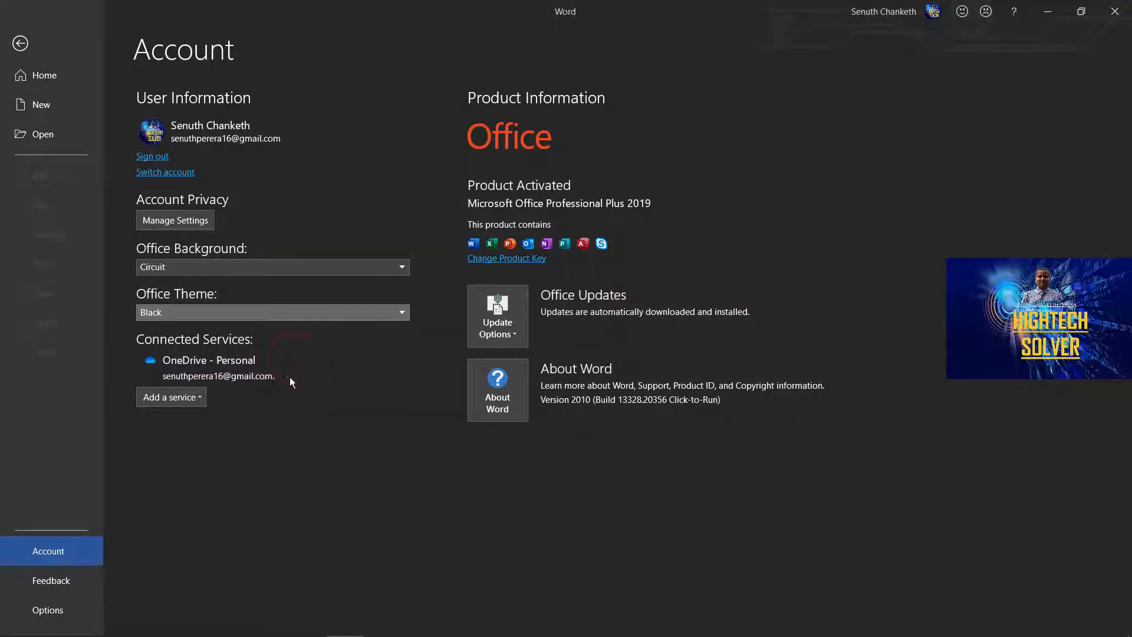
Look through the Feedback page and the Word Options categories from General to Trust Center, and close the options.
click(69, 585)
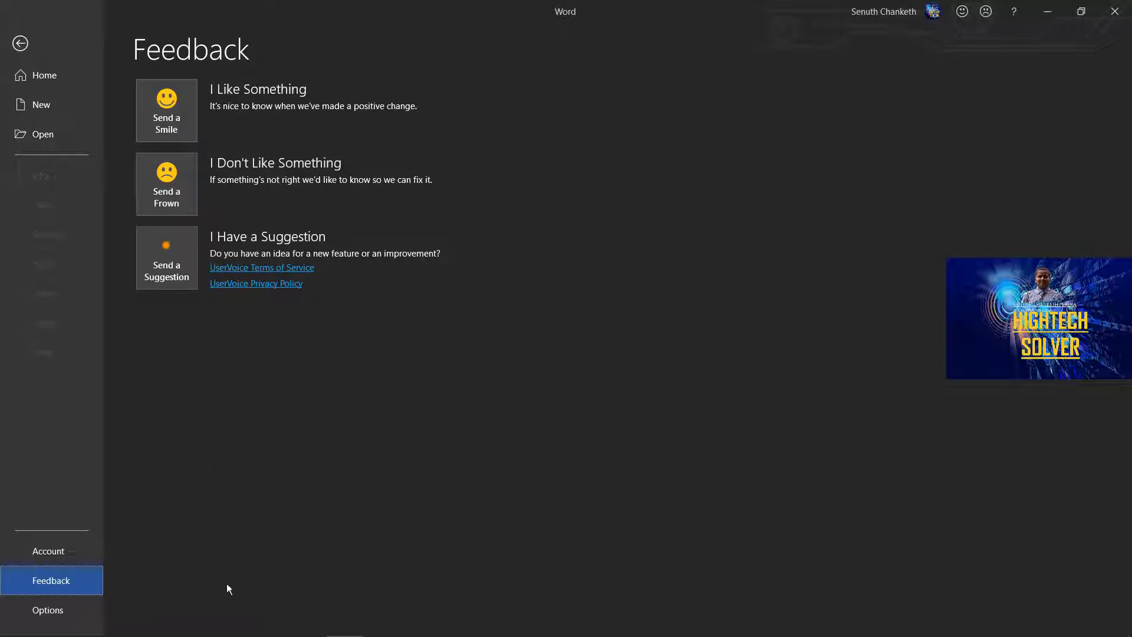
click(66, 611)
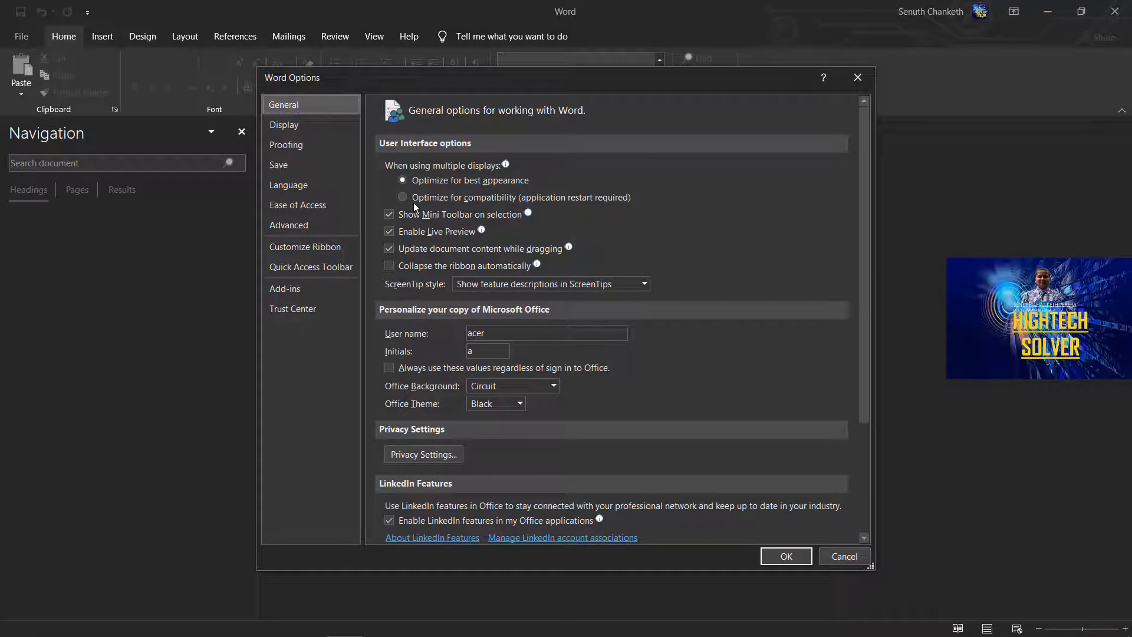
click(303, 129)
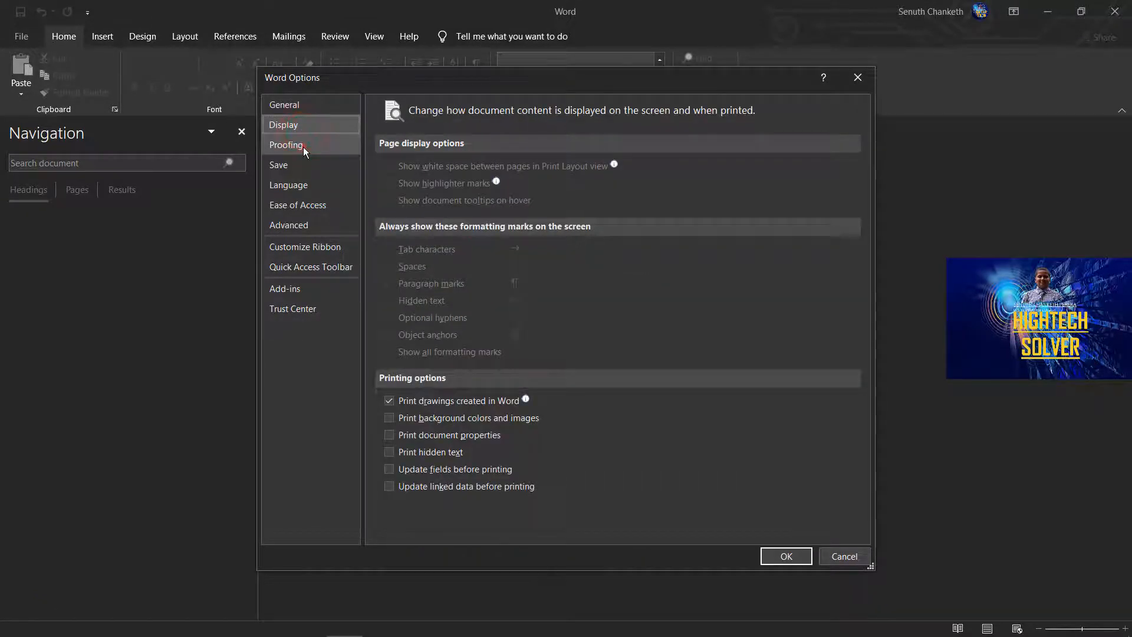
click(303, 147)
click(299, 165)
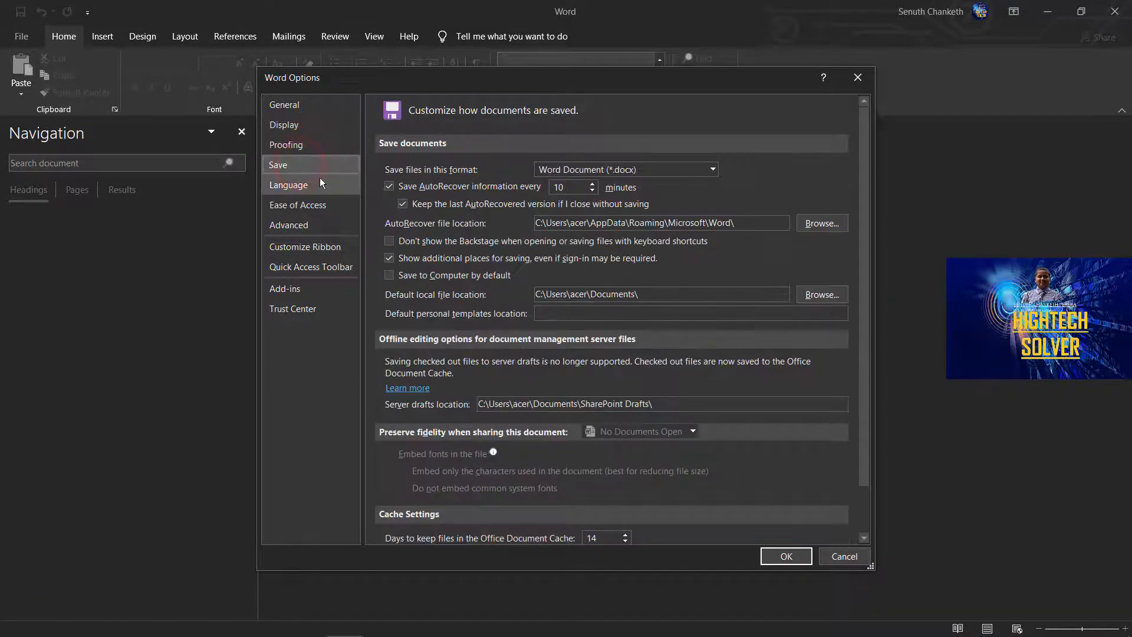
click(291, 186)
click(292, 206)
click(289, 225)
click(311, 267)
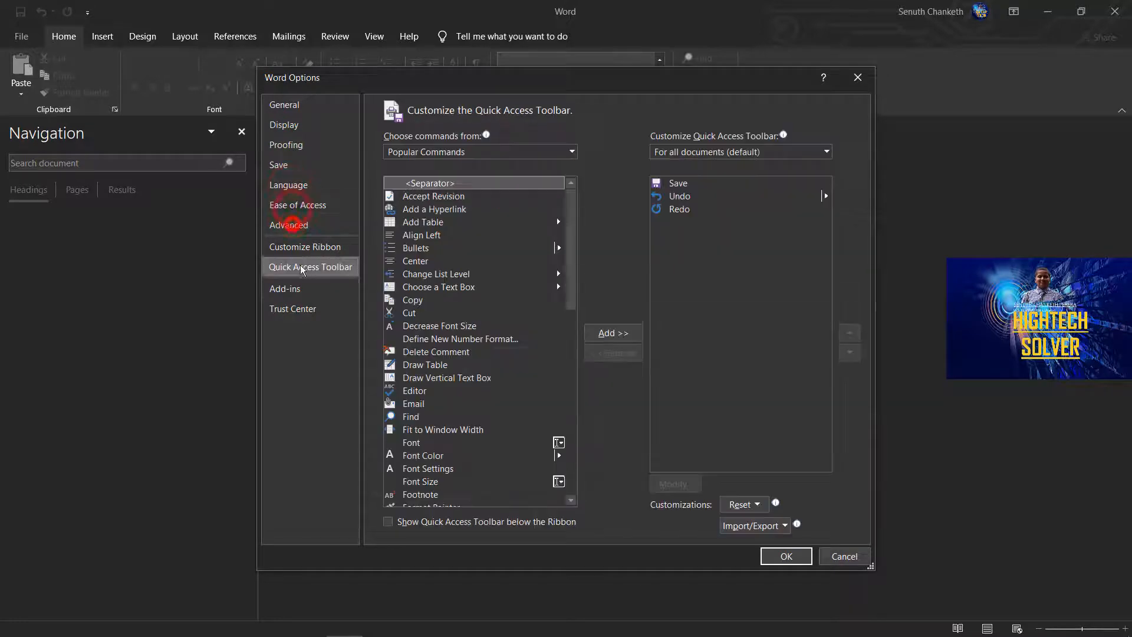
click(285, 288)
click(292, 308)
click(856, 87)
Create a blank document and enter the text "Stay safe be careful".
click(19, 32)
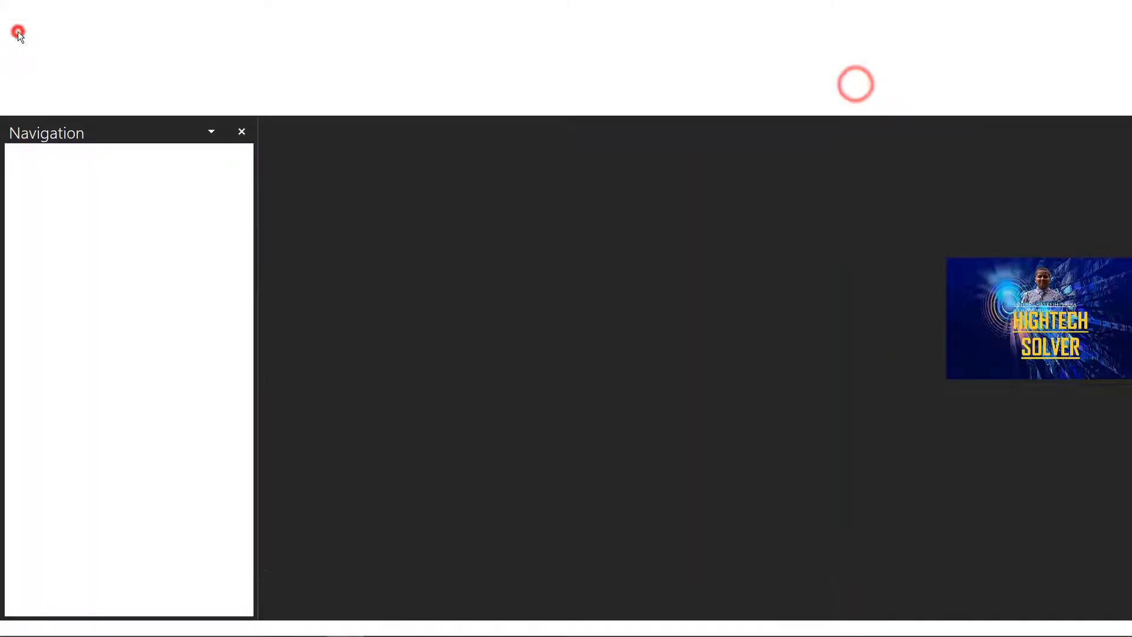
click(153, 147)
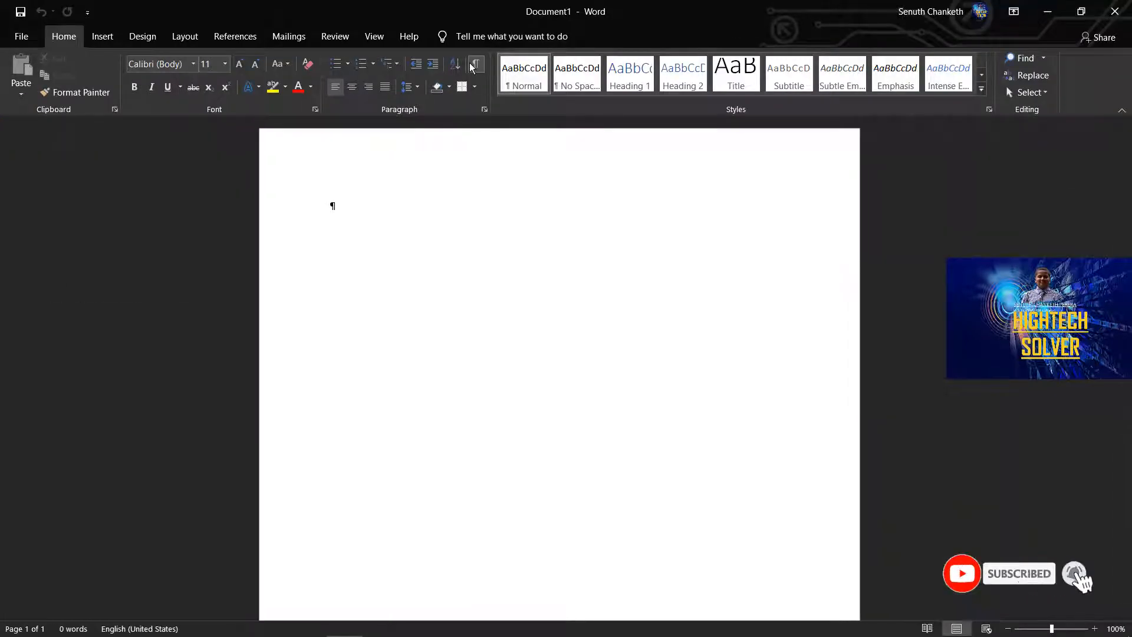
text(Stay safe be careful)
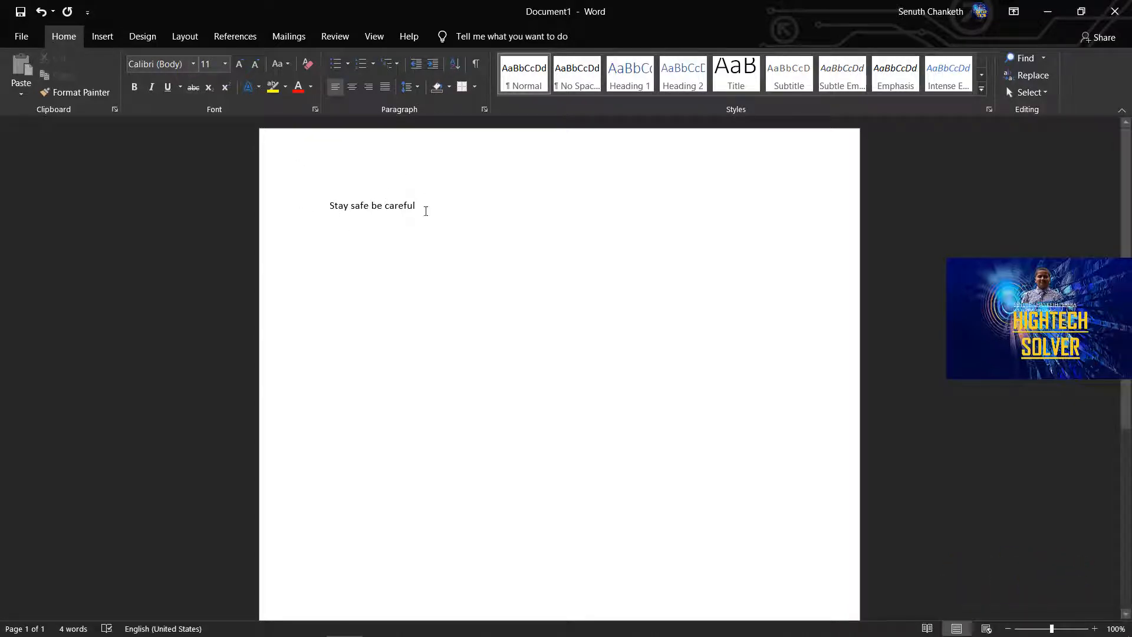
Format the line "Stay safe be careful" in the Algerian font at size 72.
triple_click(424, 209)
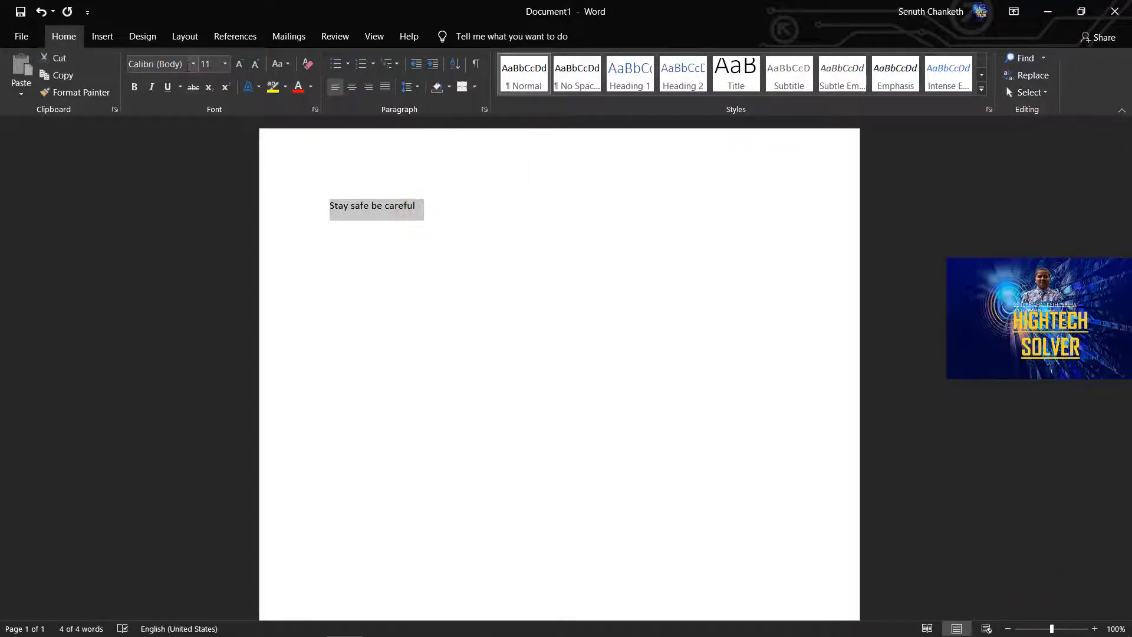
click(186, 66)
click(193, 64)
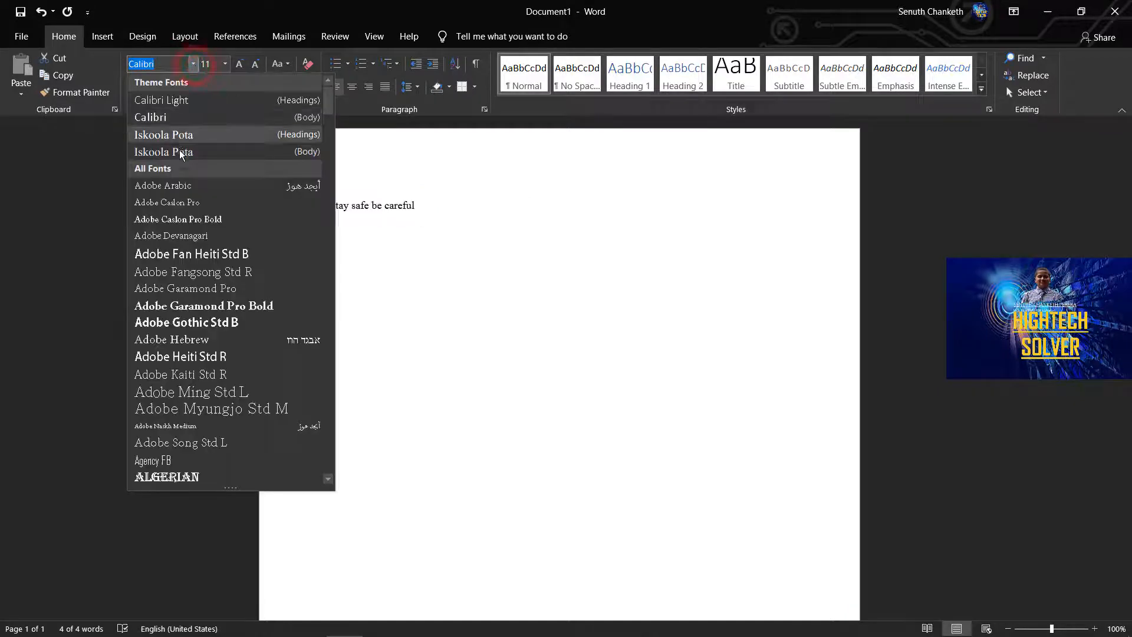
scroll(176, 371, down, 1)
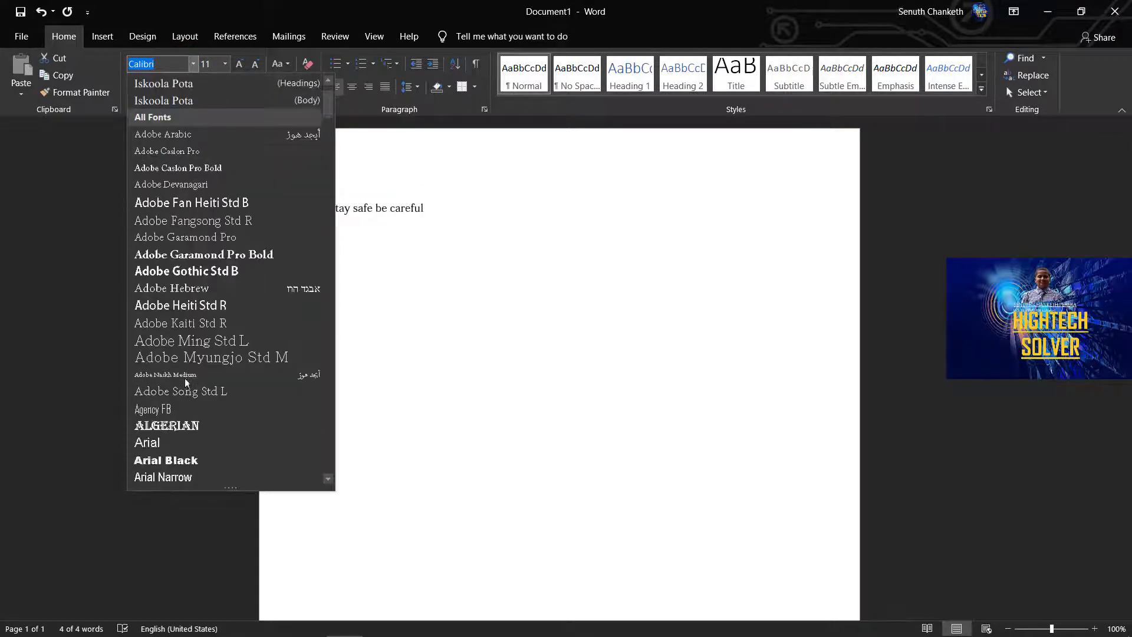
click(179, 427)
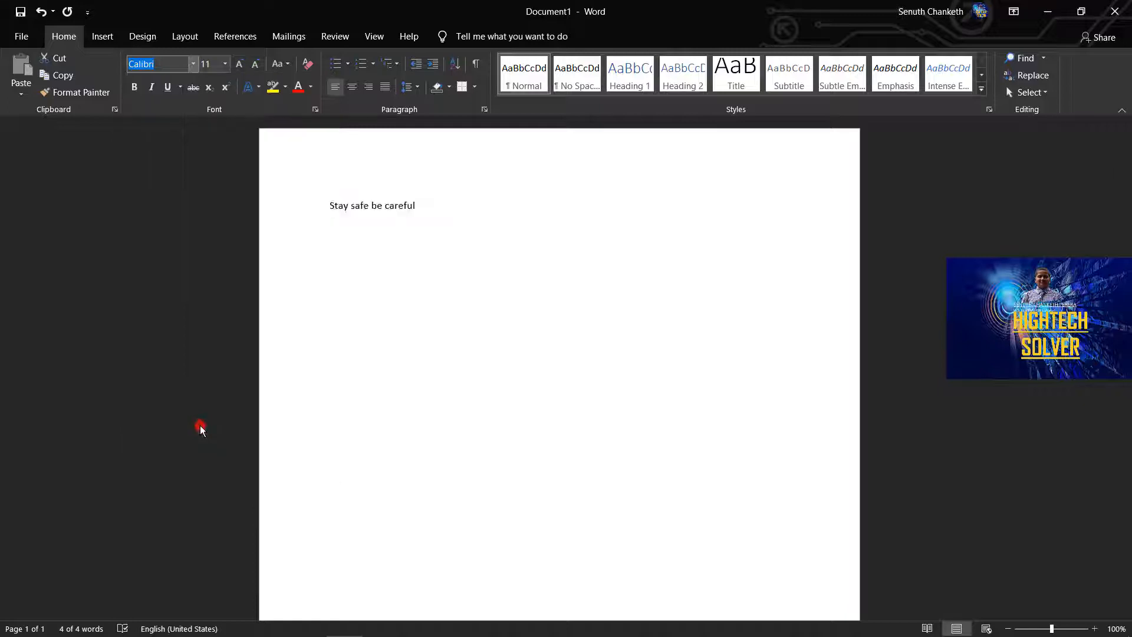
click(225, 64)
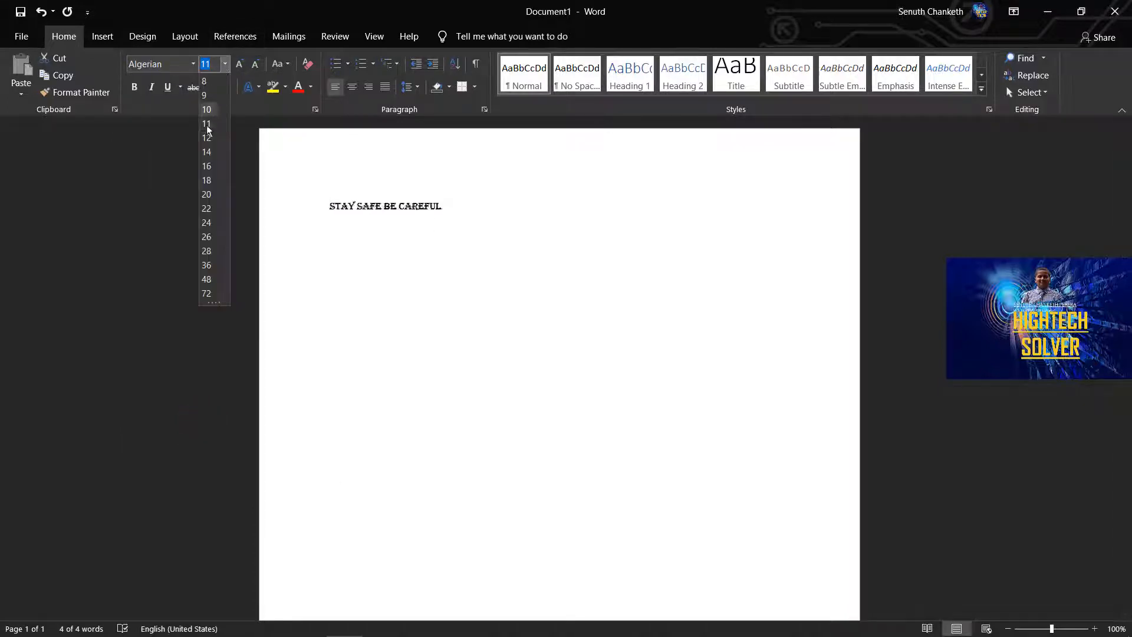
click(210, 294)
Apply bold, italic and underline to the selected text and view the underline color choices.
click(134, 87)
click(151, 87)
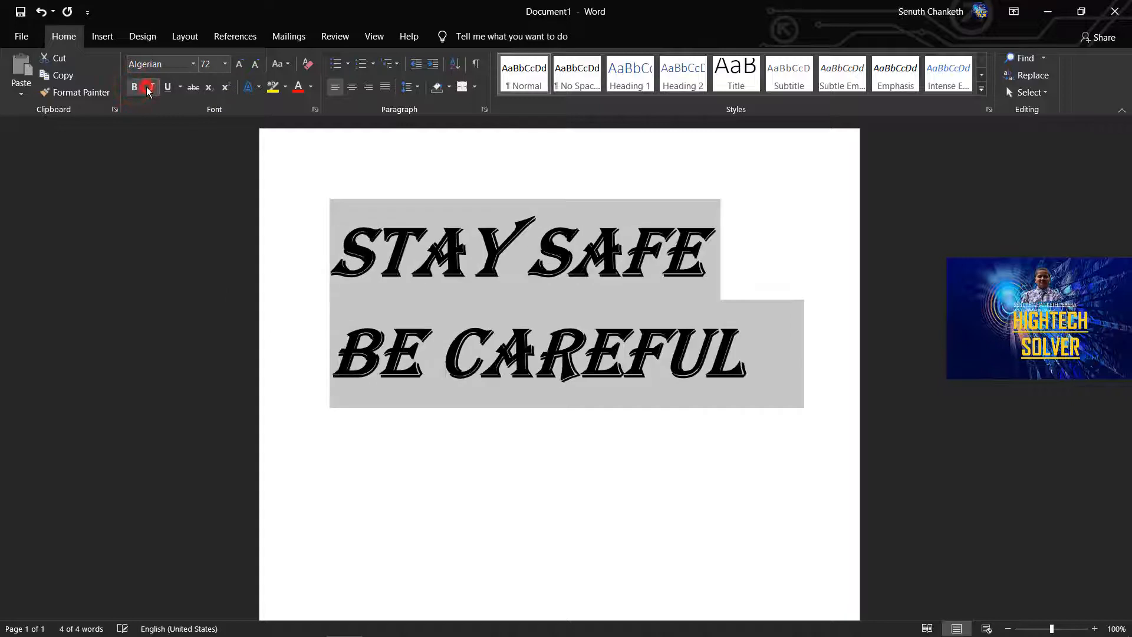
click(167, 87)
click(179, 87)
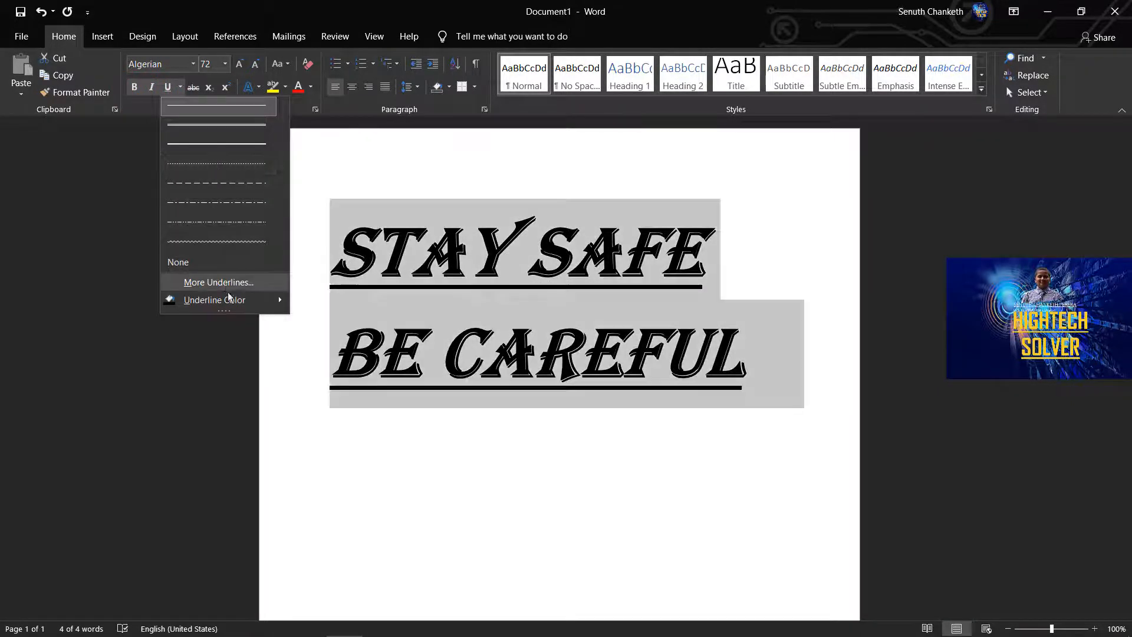
mouse_move(231, 306)
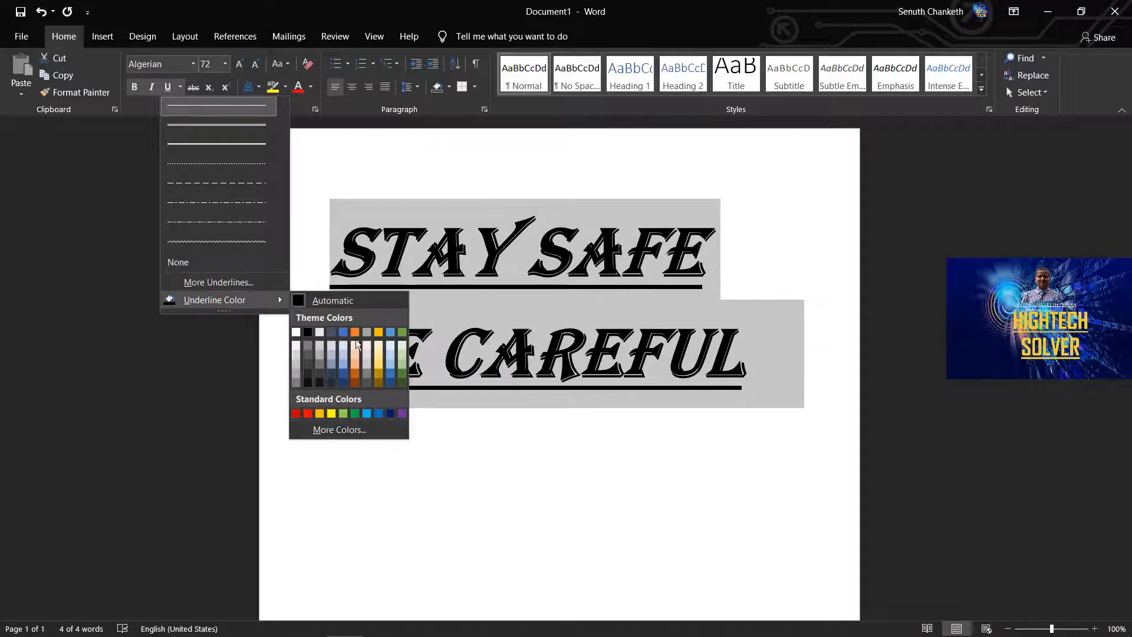
click(450, 452)
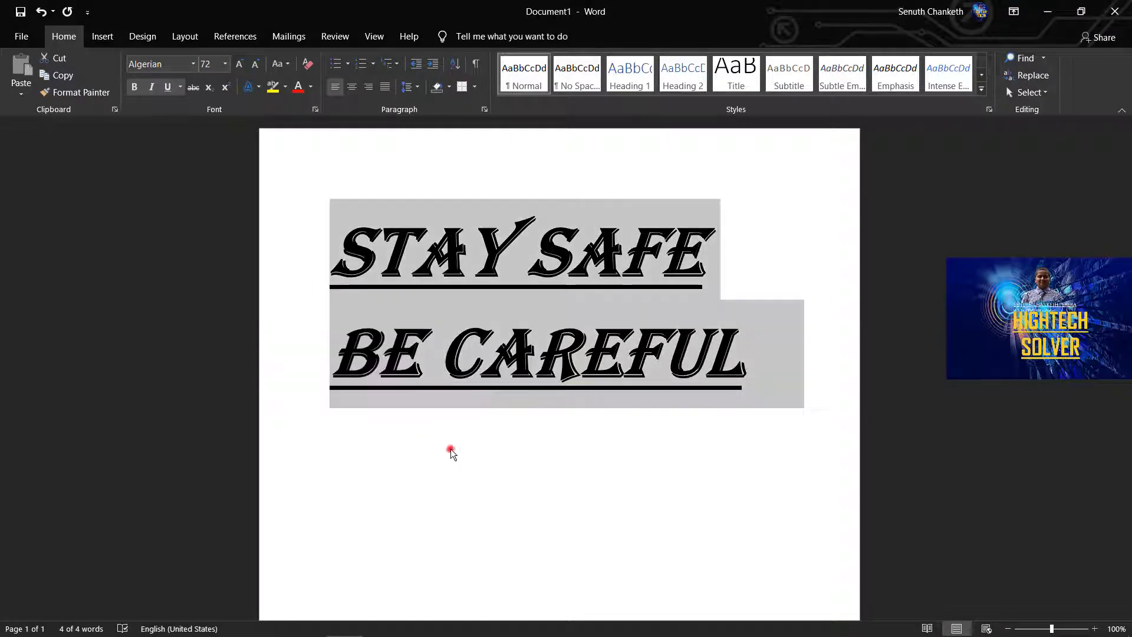
Try strikethrough on the selected text, and clear its strikethrough, underline, italic and bold formatting.
click(192, 90)
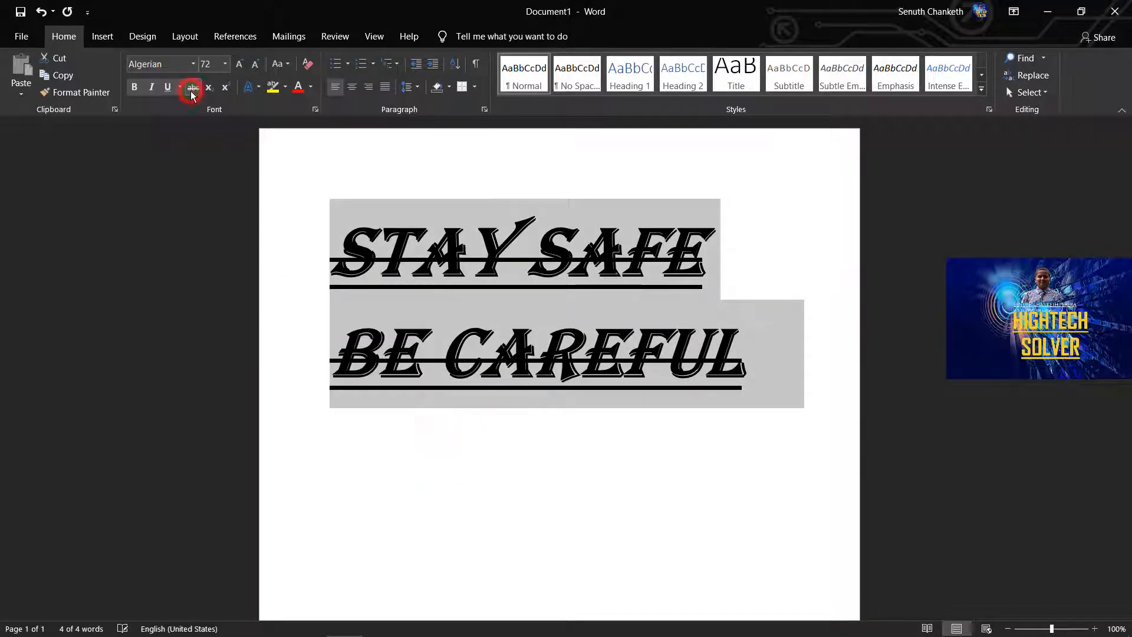
click(149, 86)
click(167, 88)
click(192, 88)
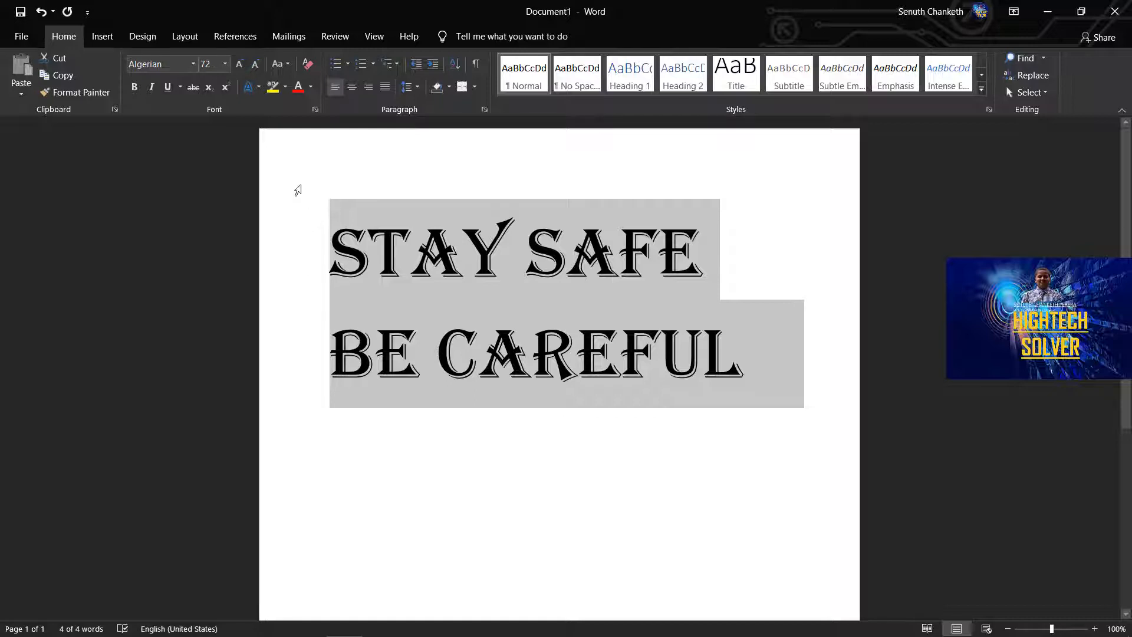
View the text effects choices, and grow and shrink the selected text to reach font size 80.
click(249, 90)
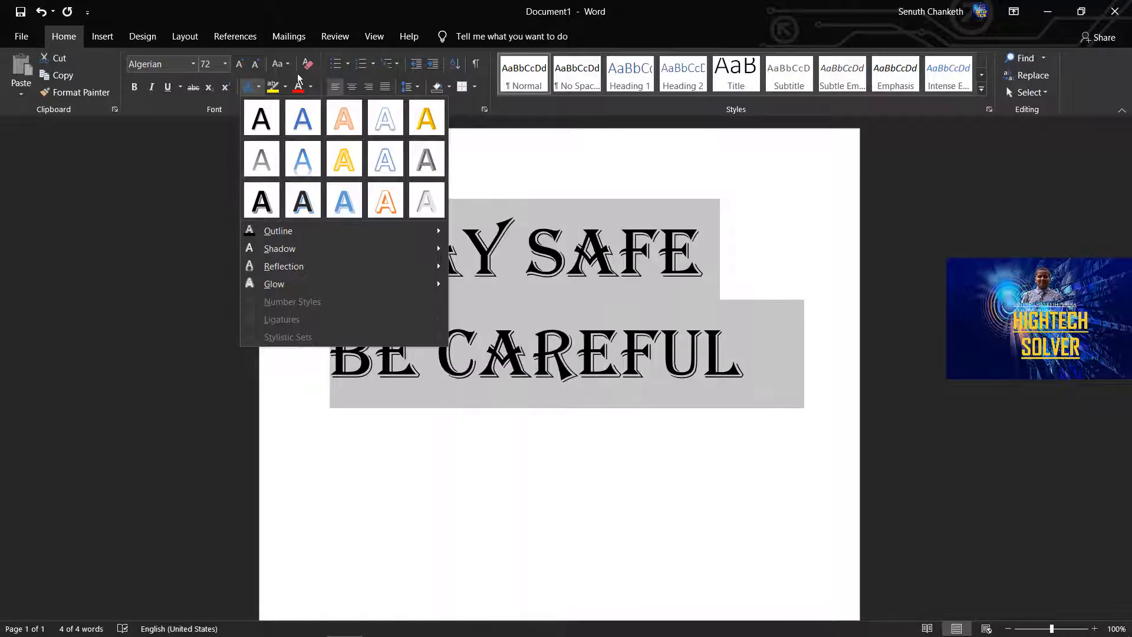
click(207, 135)
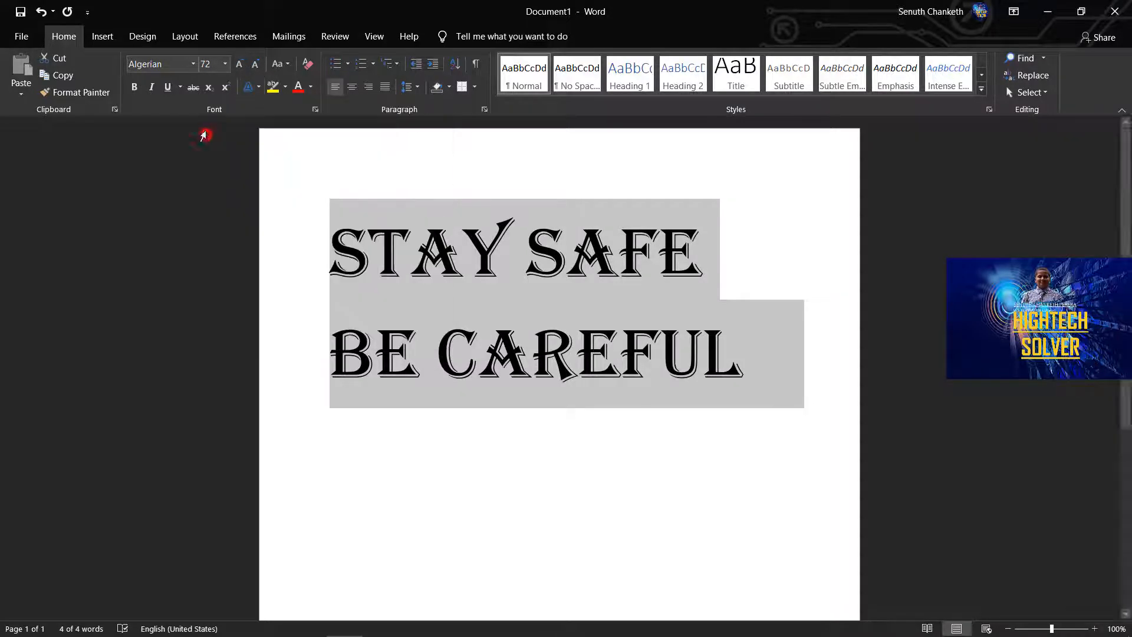
click(240, 64)
click(240, 64)
click(240, 64)
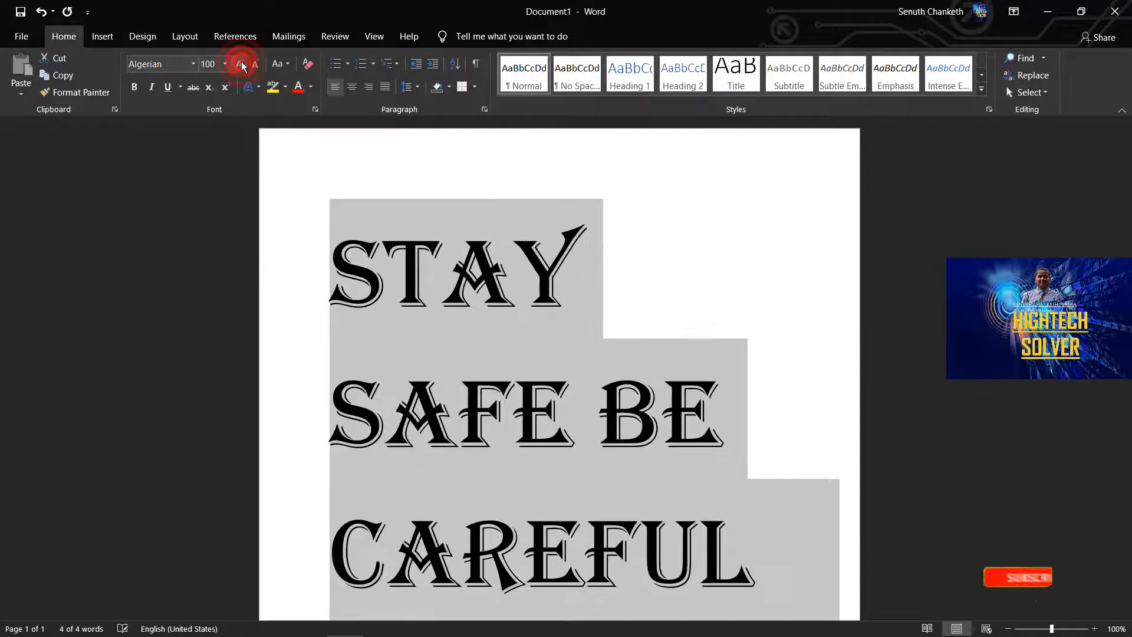
click(240, 63)
click(255, 64)
click(255, 64)
click(255, 63)
Change the case of the selected text to Capitalize Each Word.
click(279, 63)
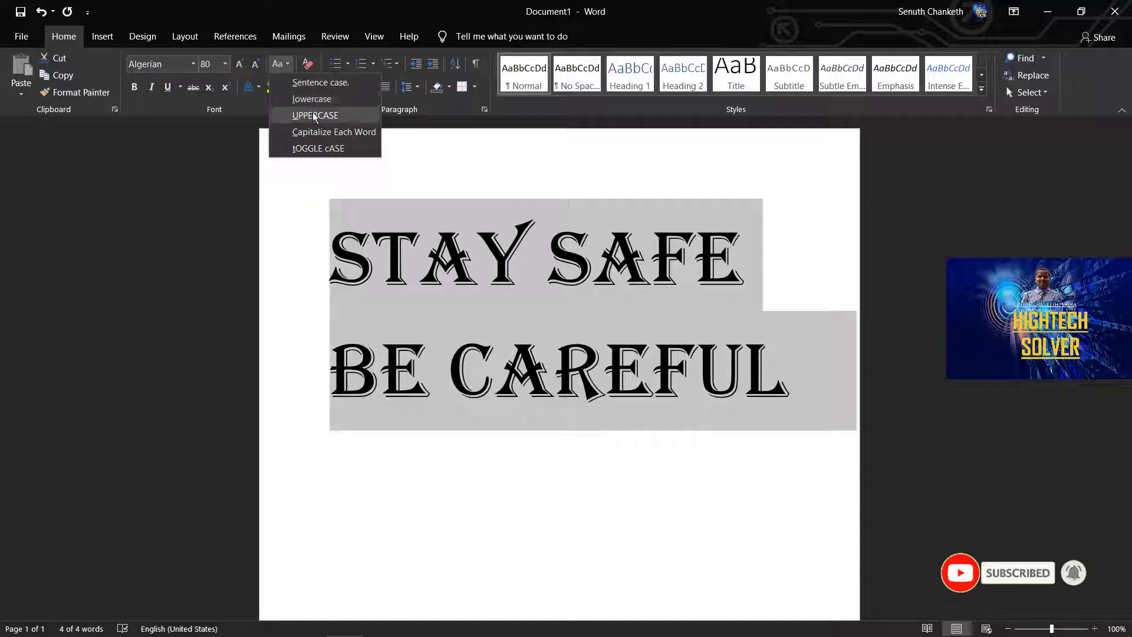
click(307, 132)
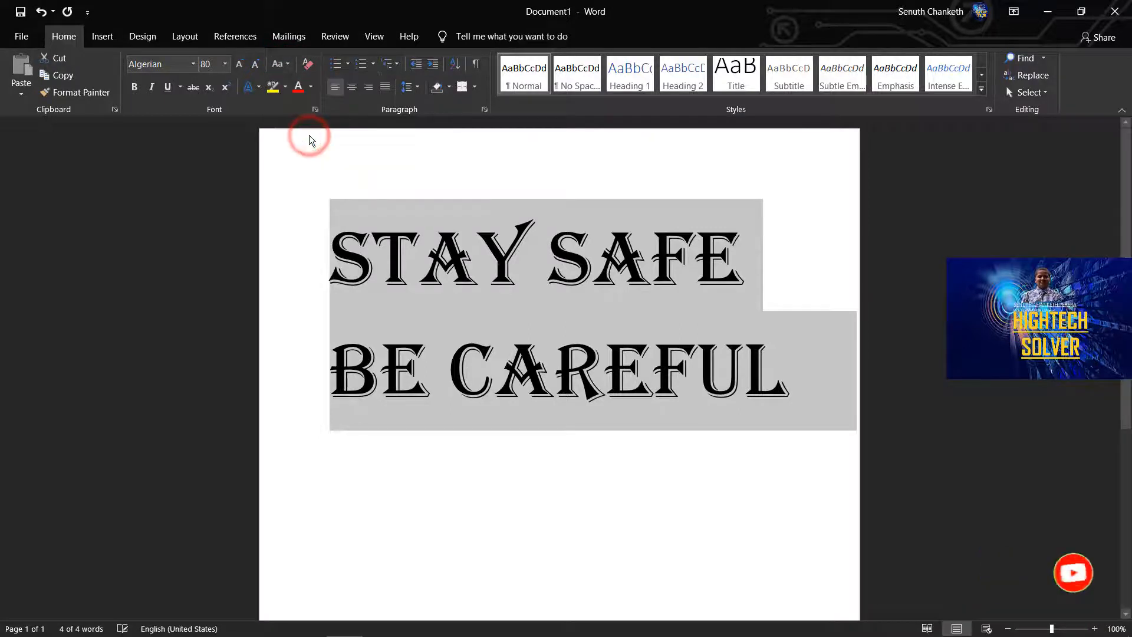
click(288, 63)
click(288, 63)
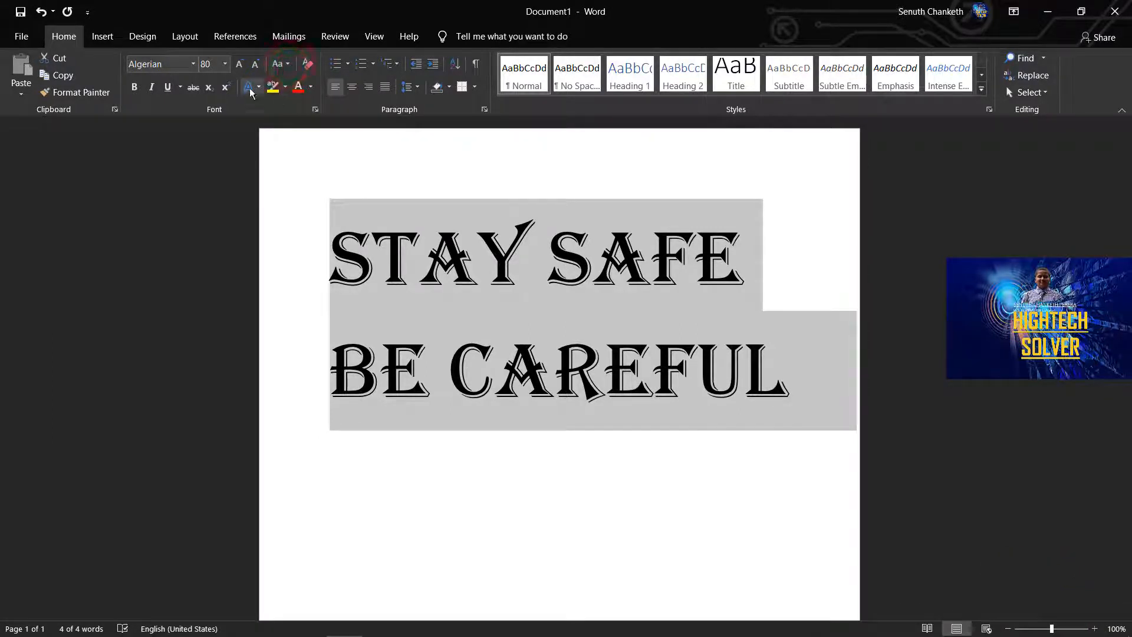
Highlight both lines of the text in yellow, and recolor the highlight to pink.
click(276, 90)
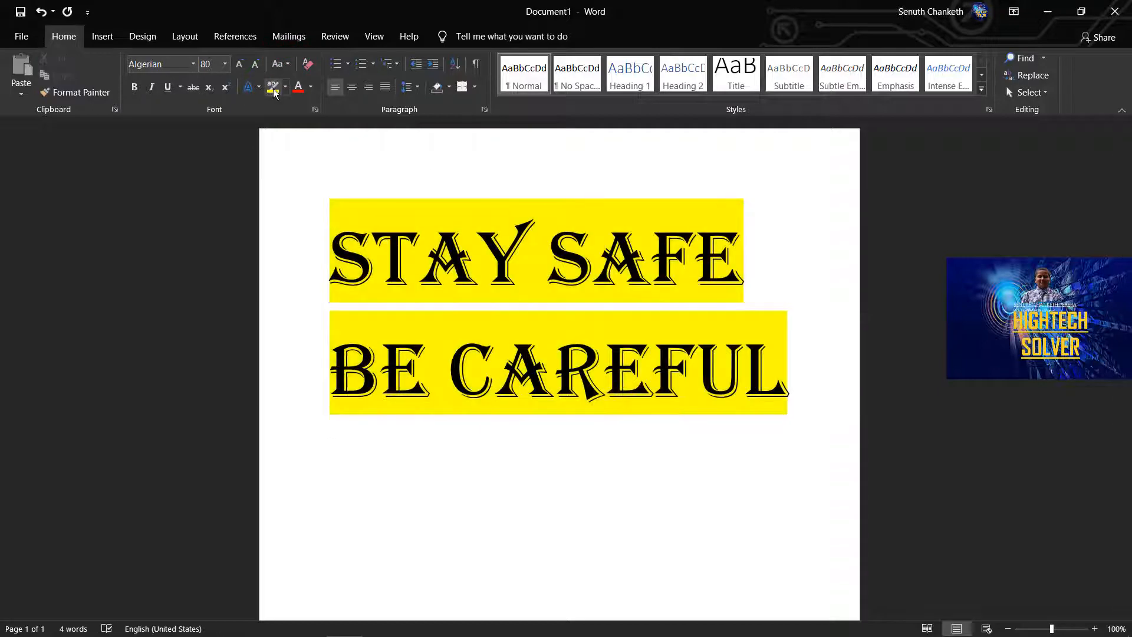
click(285, 89)
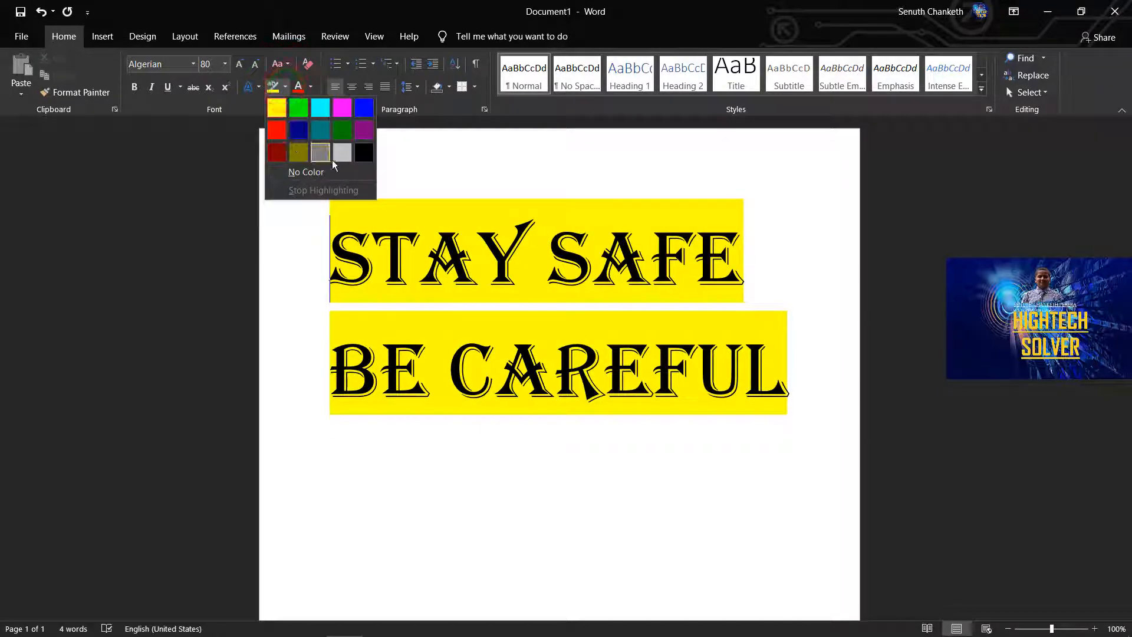
click(342, 107)
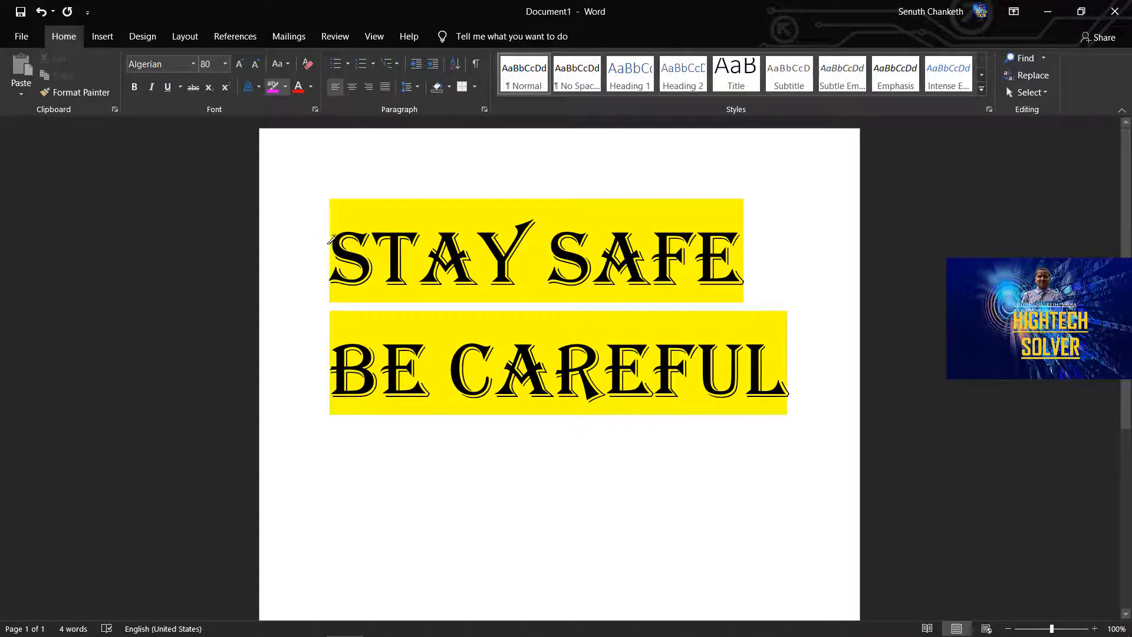
mouse_move(333, 238)
mouse_down()
mouse_move(493, 395)
mouse_move(787, 395)
mouse_up()
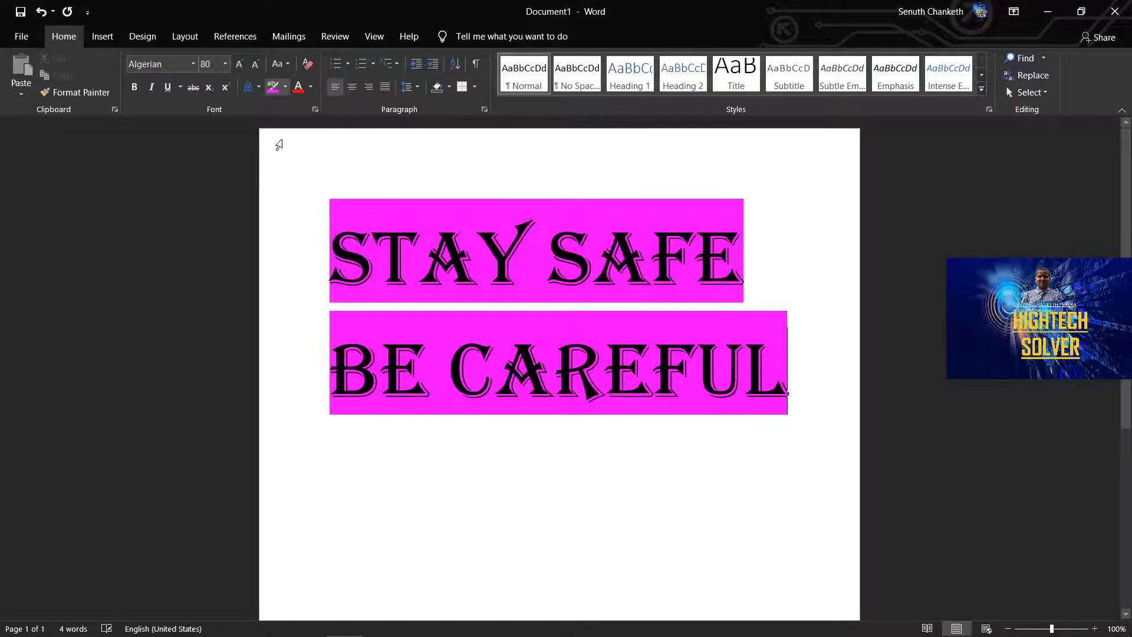
click(285, 87)
key(Escape)
drag(308, 238, 619, 407)
key(ctrl+z)
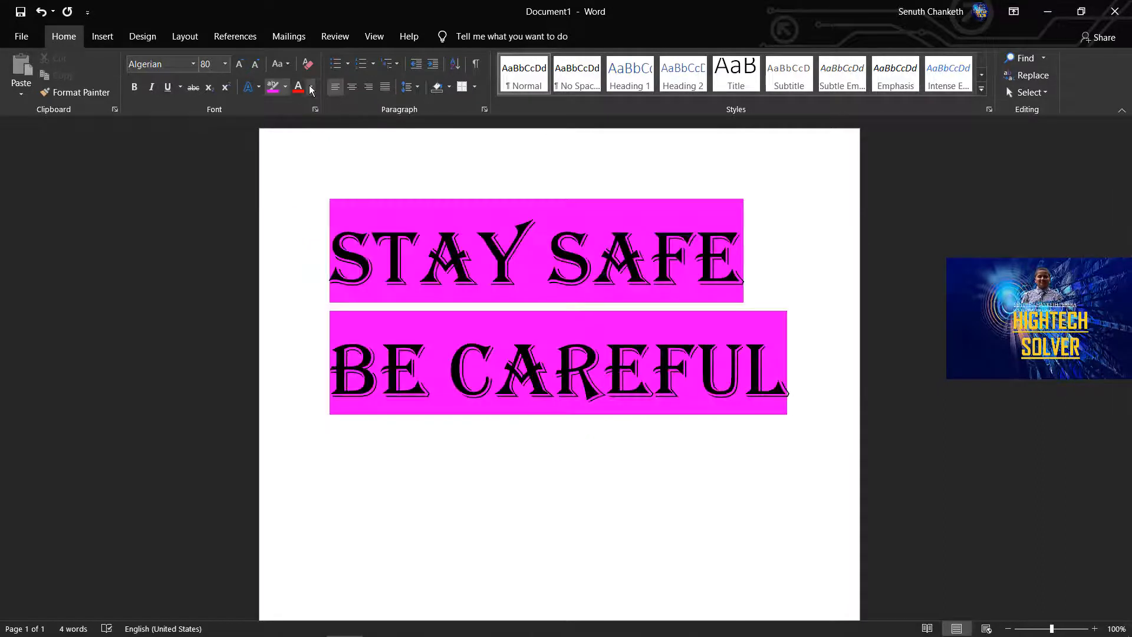
View the font color choices and apply red to all of the text.
click(299, 88)
click(310, 89)
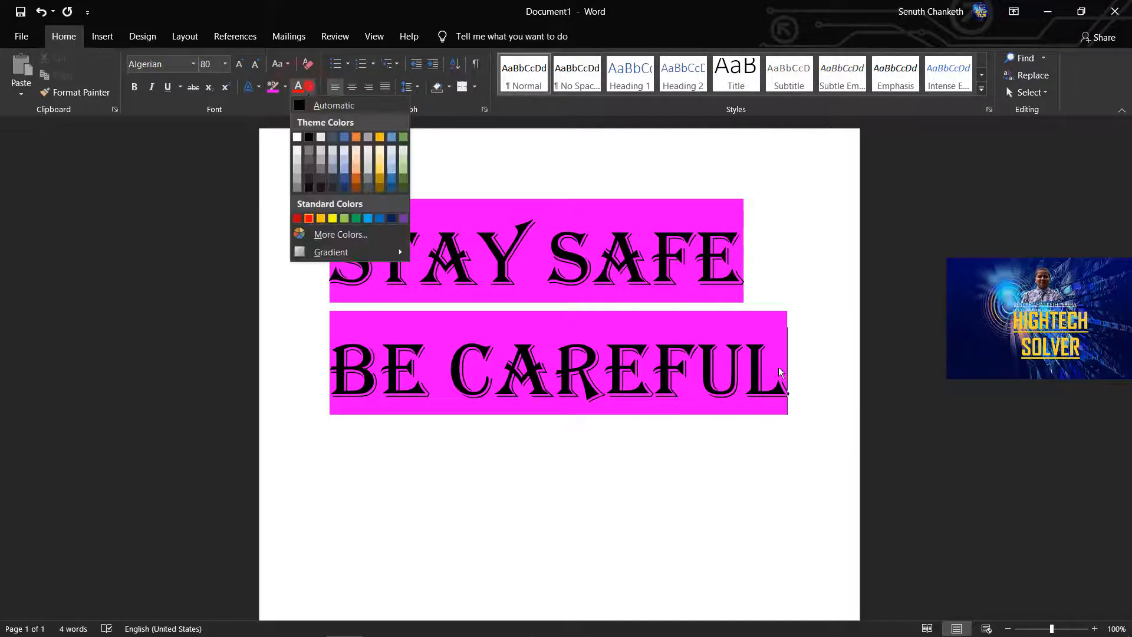
click(783, 369)
drag(790, 371, 331, 251)
click(301, 88)
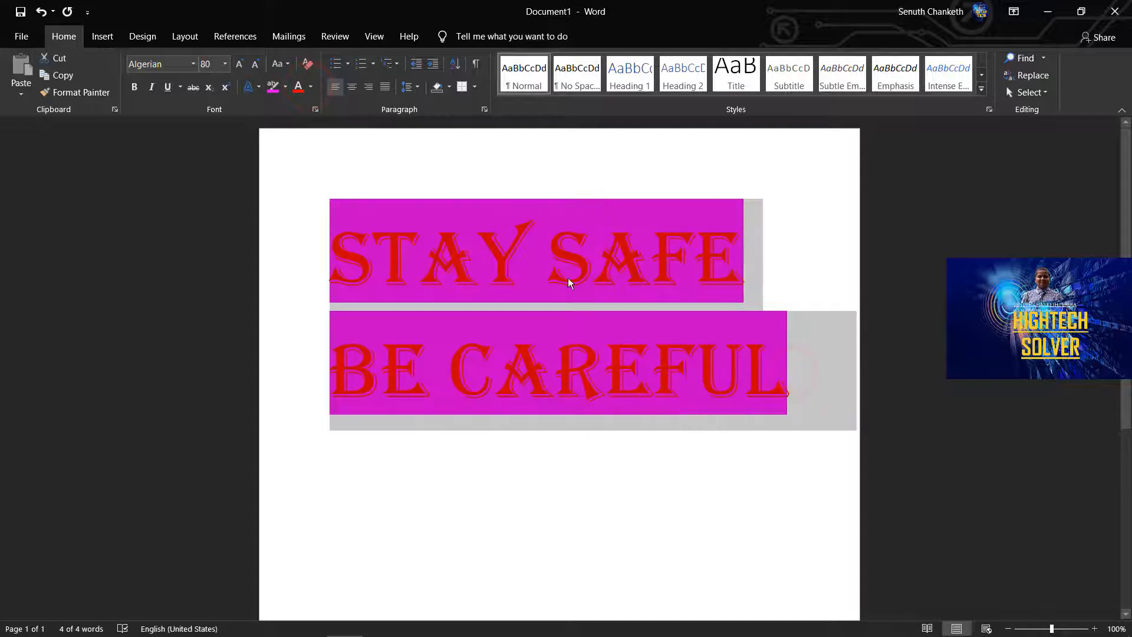
Format the STAY SAFE BE CAREFUL text as a bulleted list.
click(316, 133)
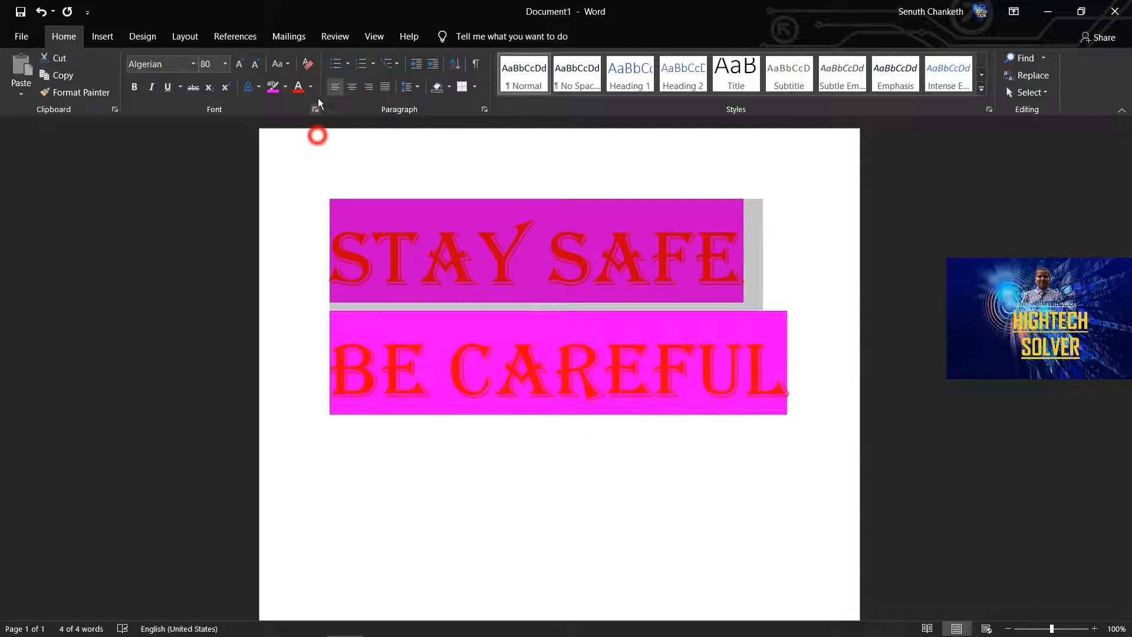
click(337, 65)
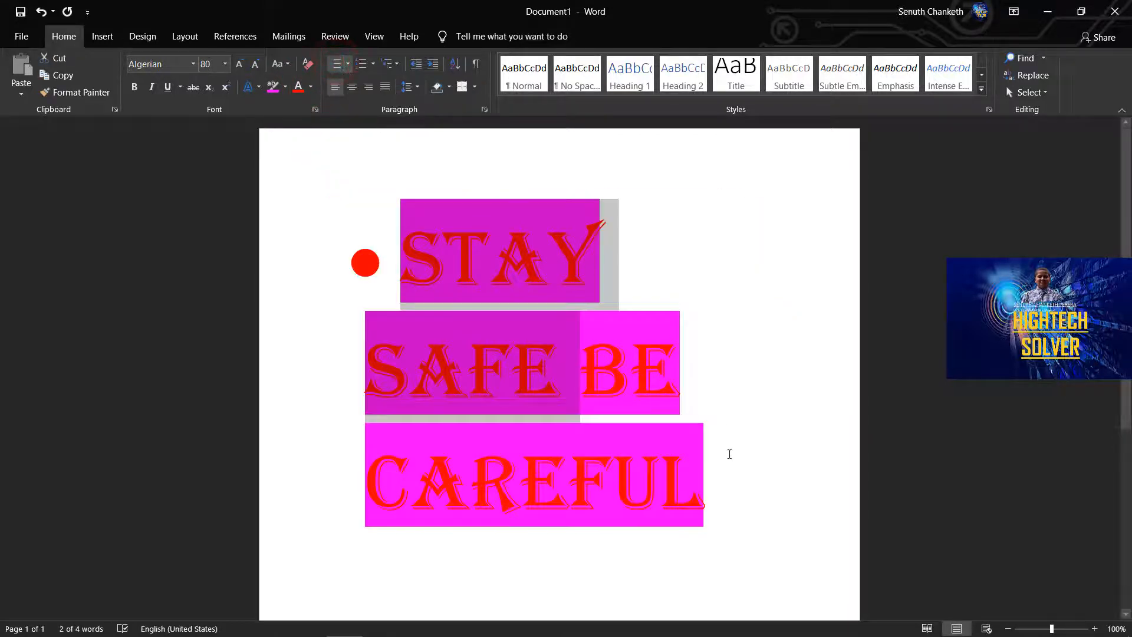
click(729, 456)
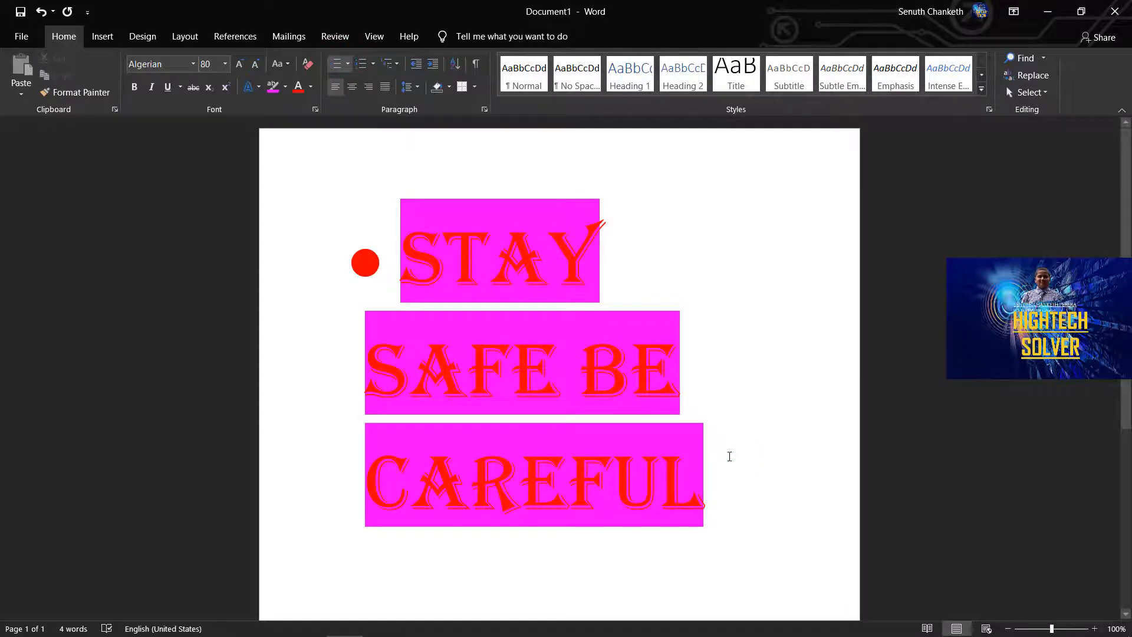
Add an empty list item after CAREFUL and remove its bullet.
key(Return)
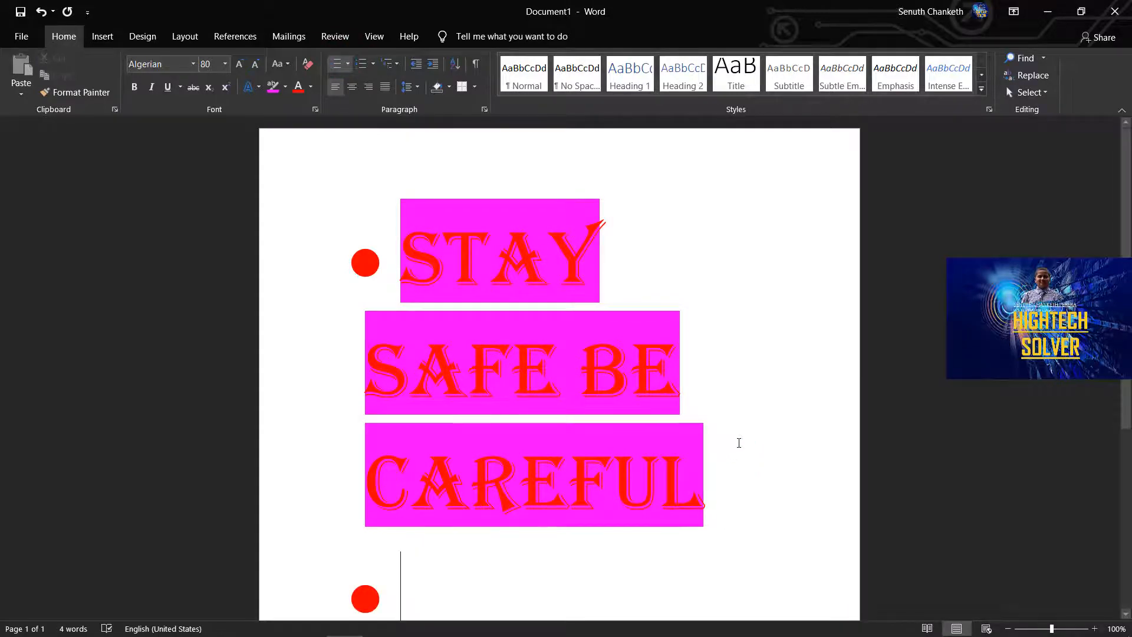
scroll(707, 430, down, 5)
scroll(428, 328, up, 5)
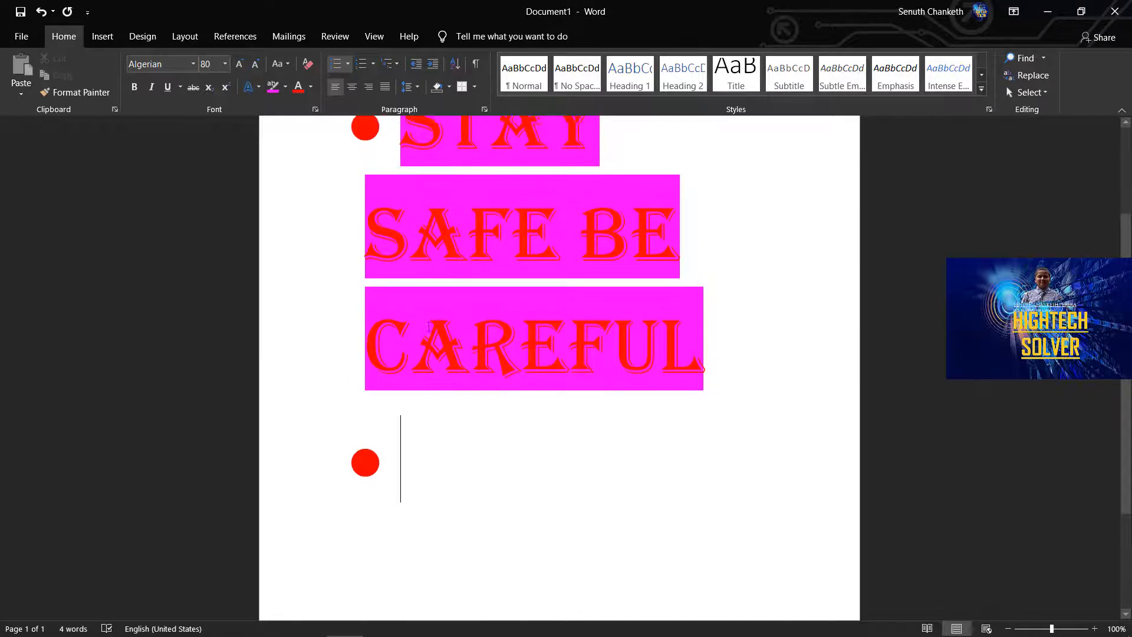
scroll(428, 327, down, 1)
key(BackSpace)
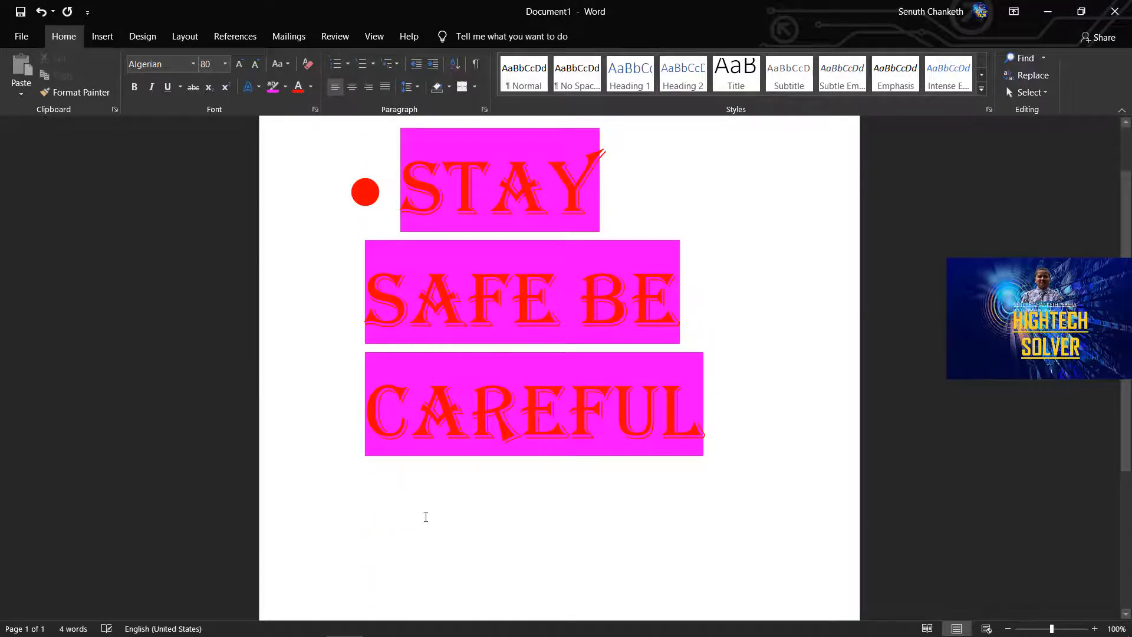
Try numbering on the empty line and remove the number.
click(362, 63)
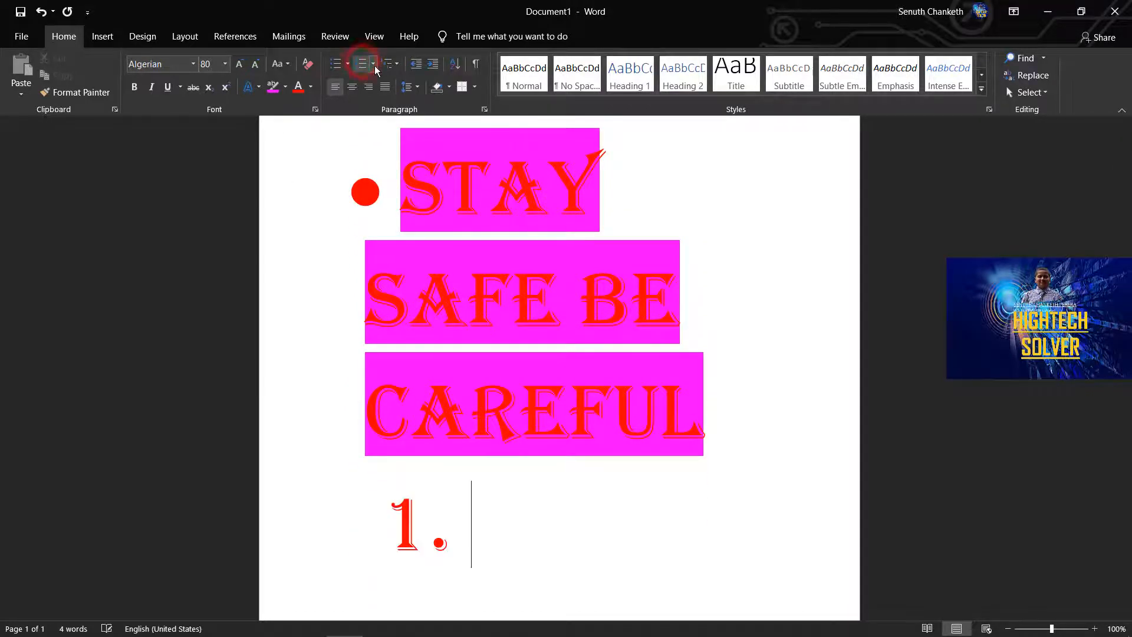
key(BackSpace)
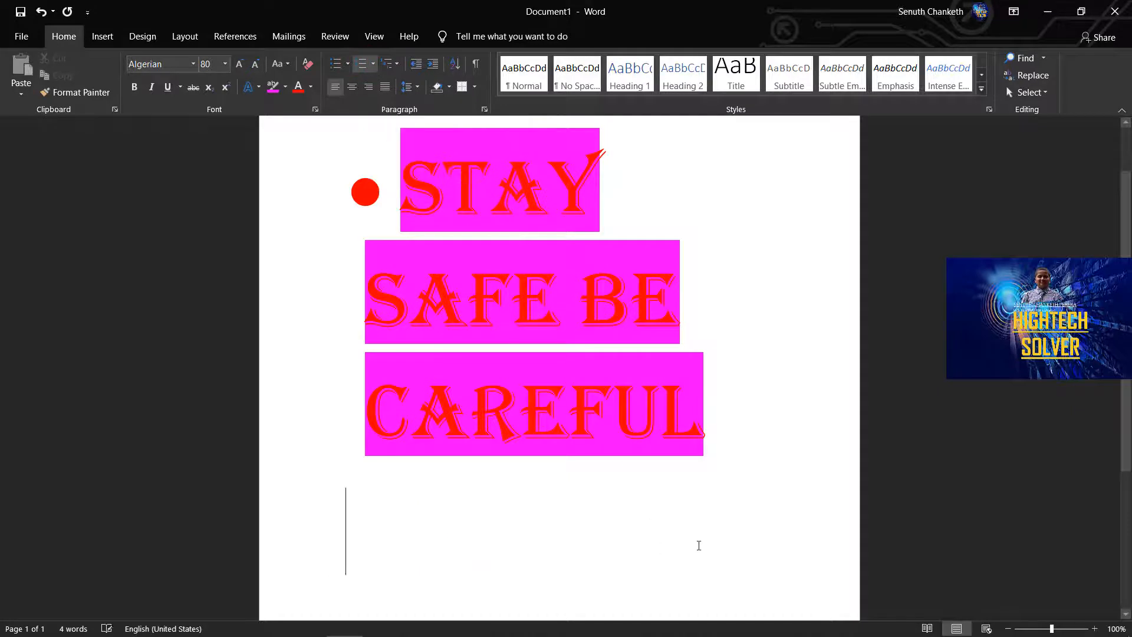
scroll(433, 154, up, 1)
View the multilevel list library without applying a list style.
click(396, 65)
click(395, 68)
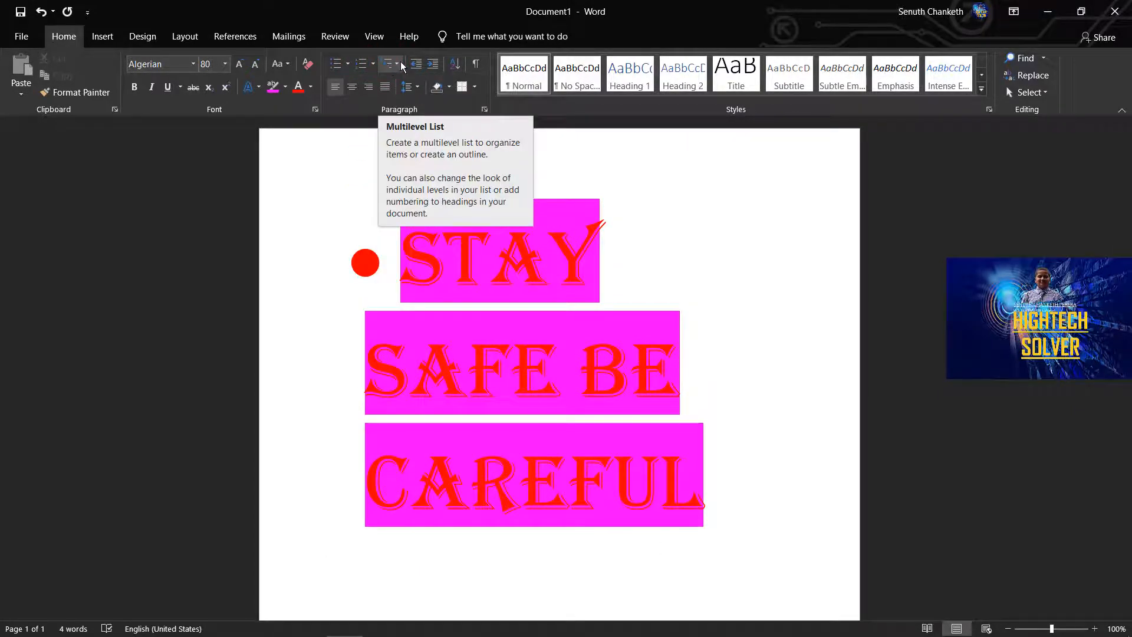
click(402, 67)
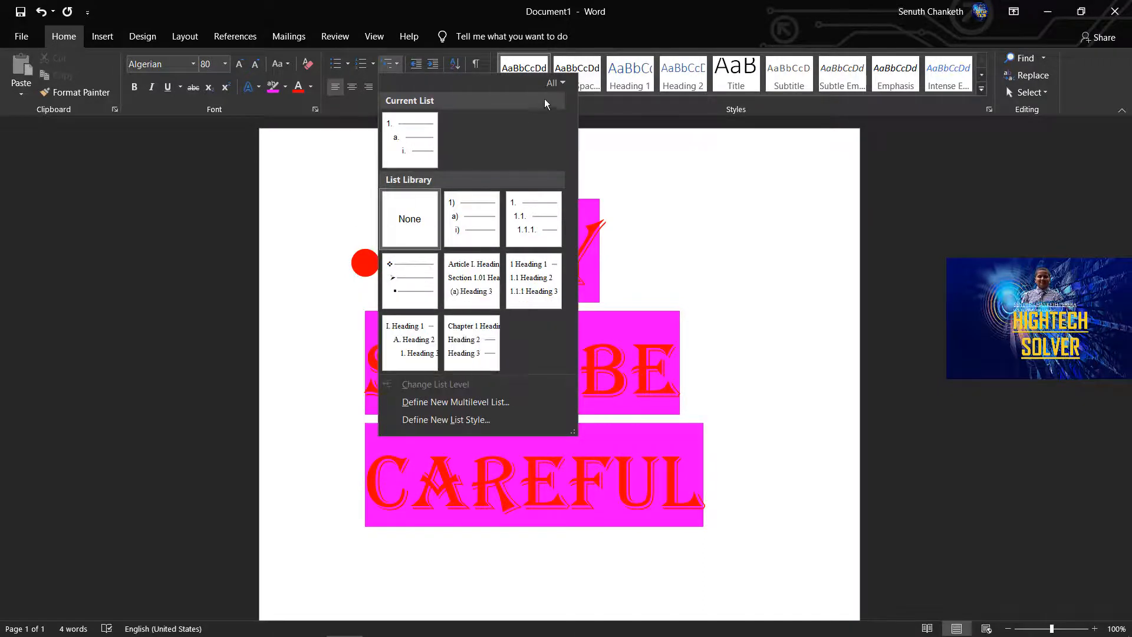
click(629, 152)
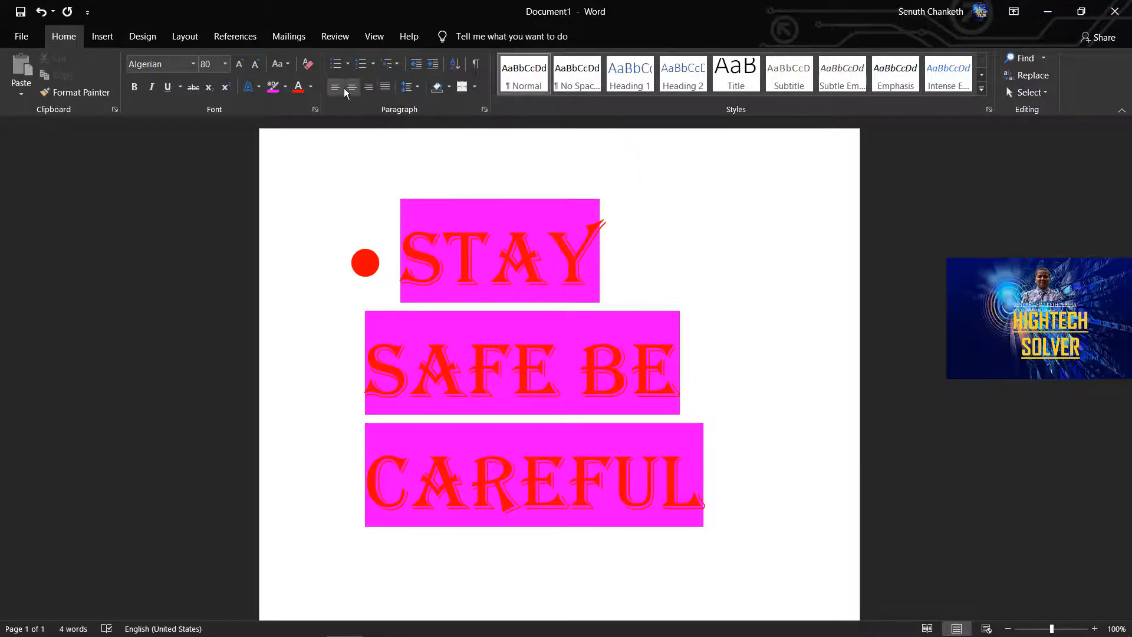
Select all of the text, try center and right alignment on it, and justify it.
scroll(392, 177, down, 5)
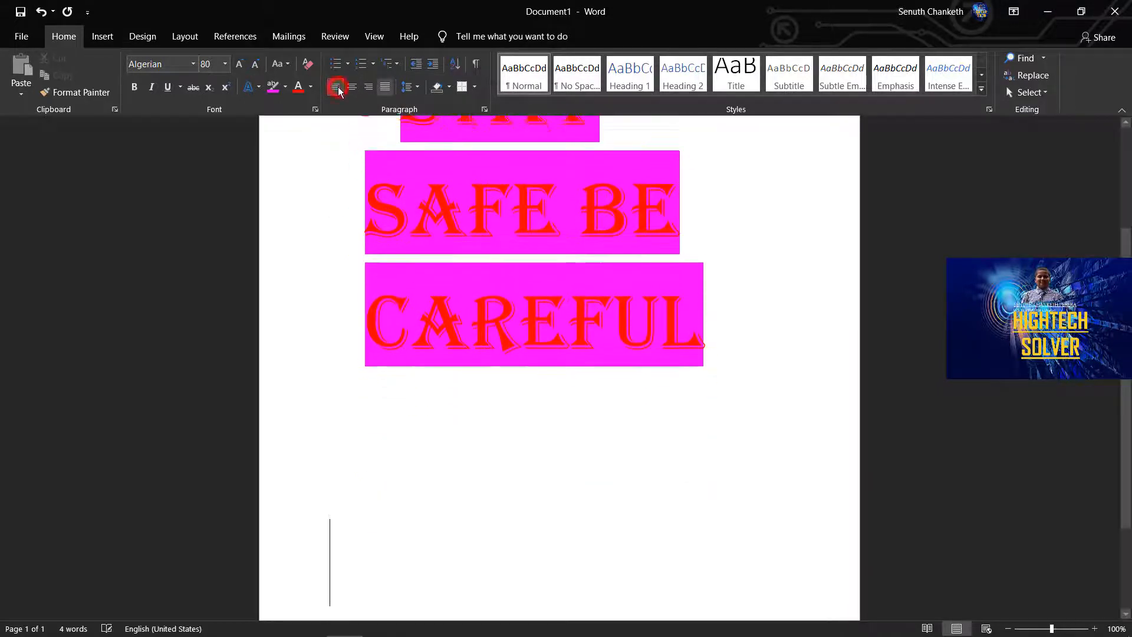
scroll(391, 154, up, 5)
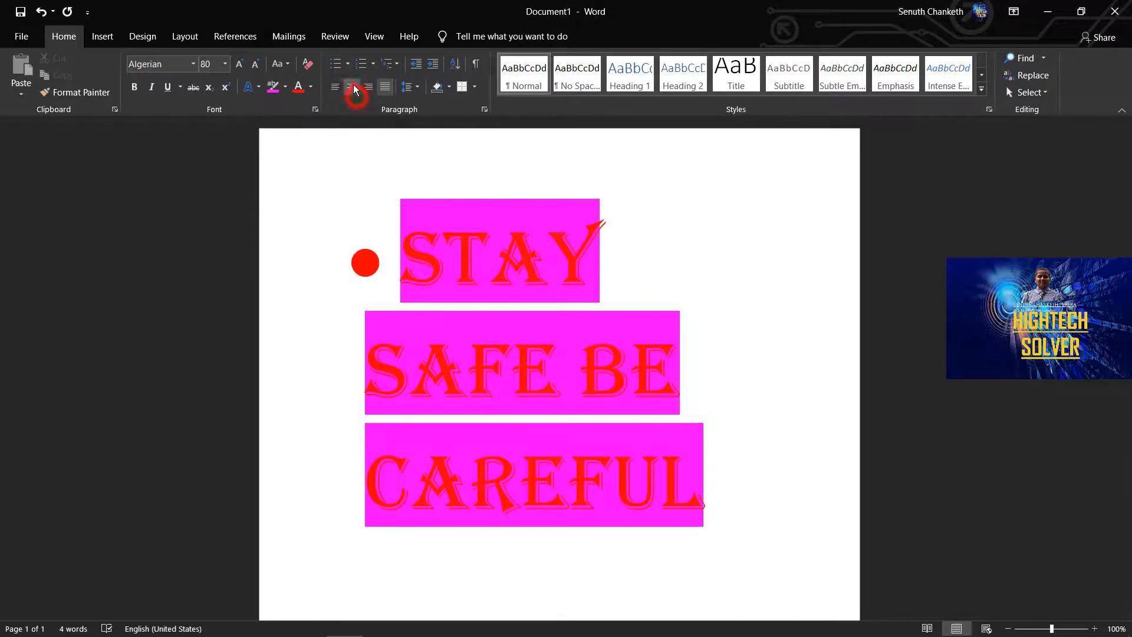
click(354, 87)
drag(725, 330, 328, 230)
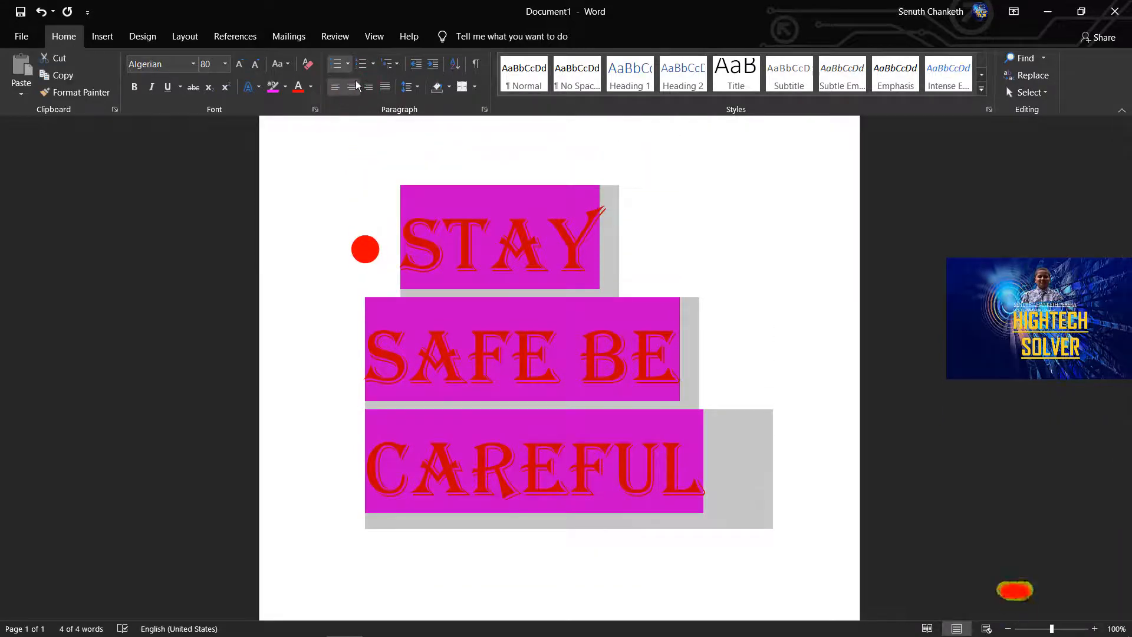
click(354, 88)
click(368, 88)
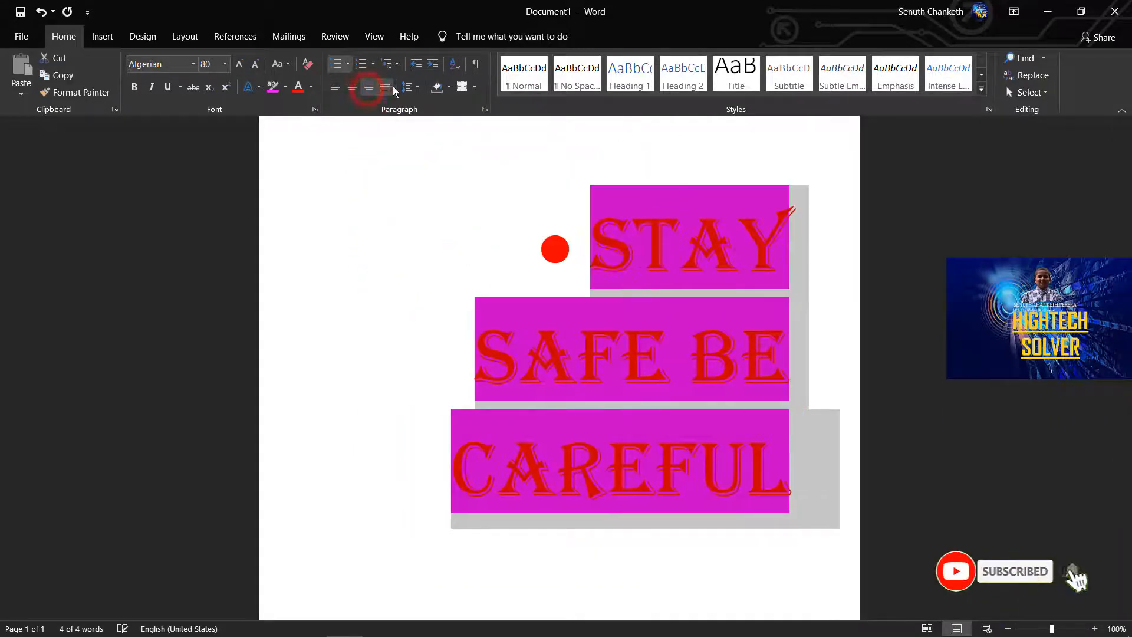
click(385, 88)
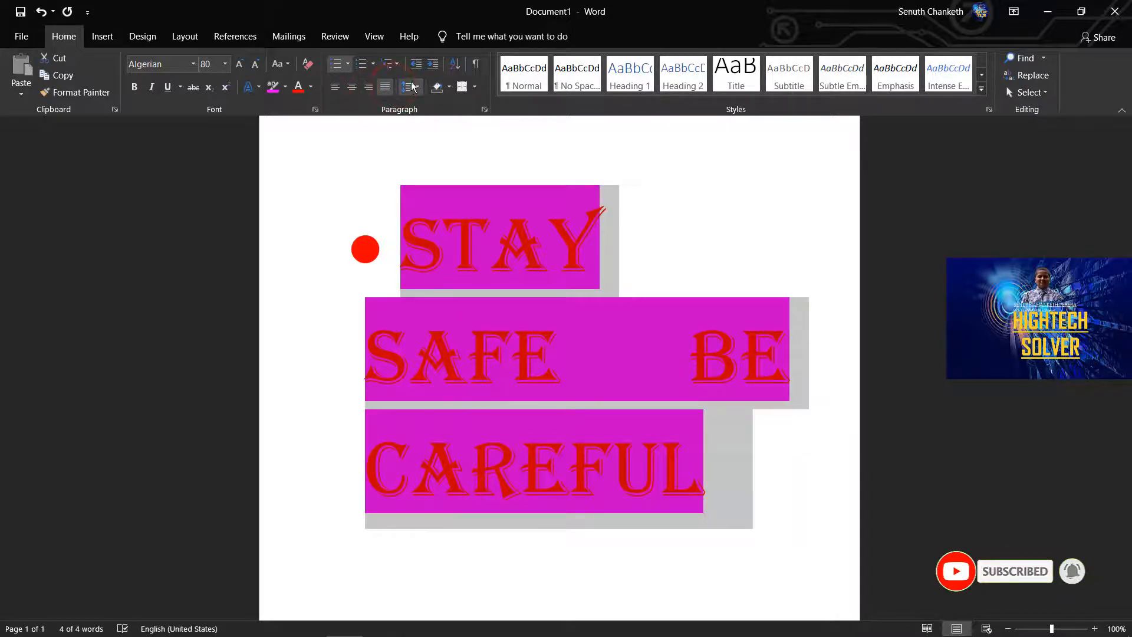
View the line spacing choices, and decrease and increase the indent of the selected bulleted text.
click(417, 87)
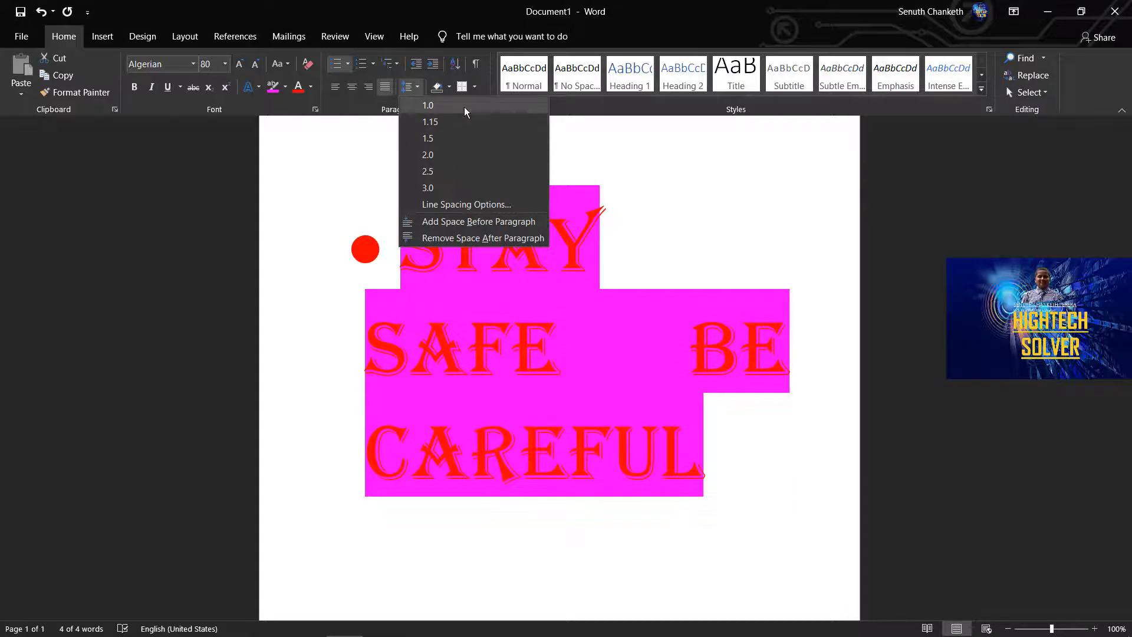
click(541, 105)
click(412, 64)
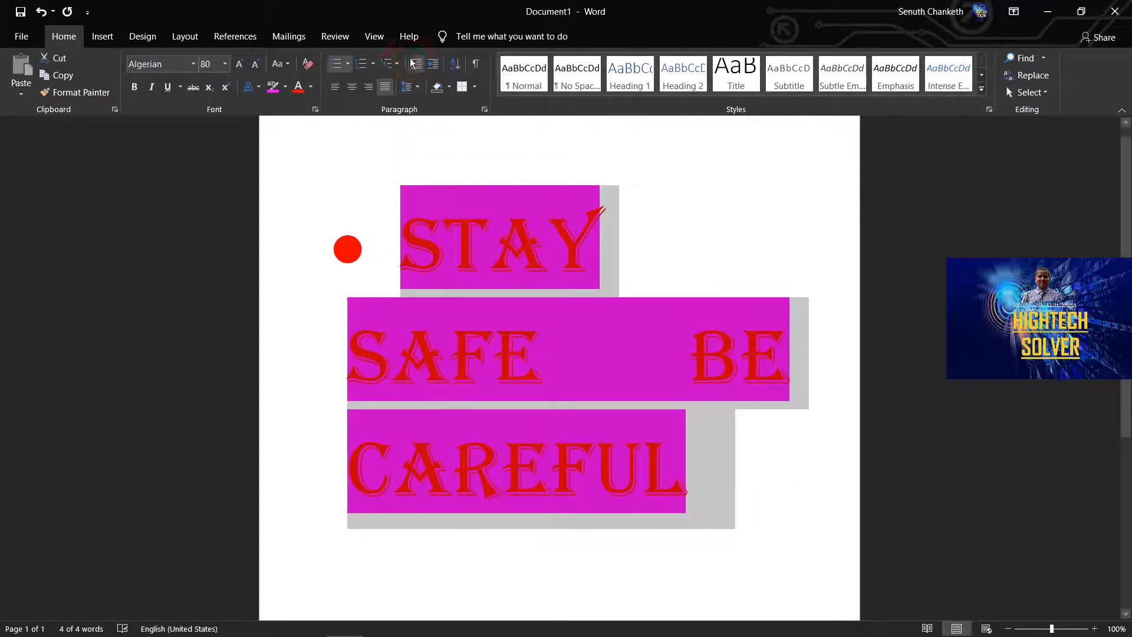
click(432, 64)
click(432, 64)
click(433, 64)
click(434, 64)
click(433, 64)
double_click(418, 64)
double_click(417, 64)
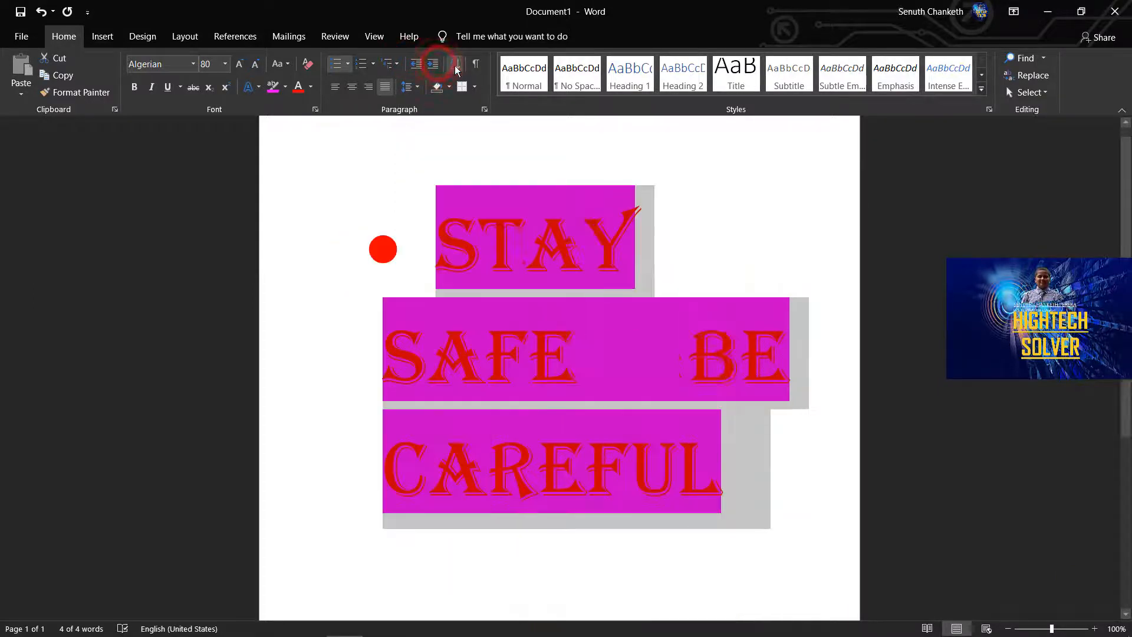
View the Sort Text options without sorting, and shade the selected paragraph dark blue.
click(455, 65)
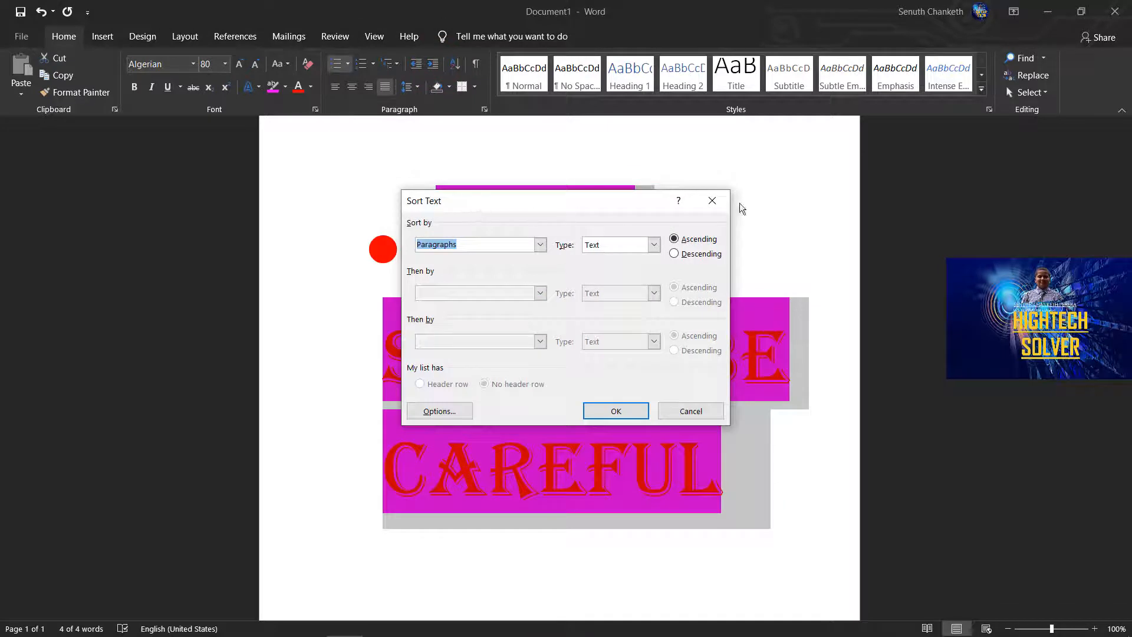
click(712, 200)
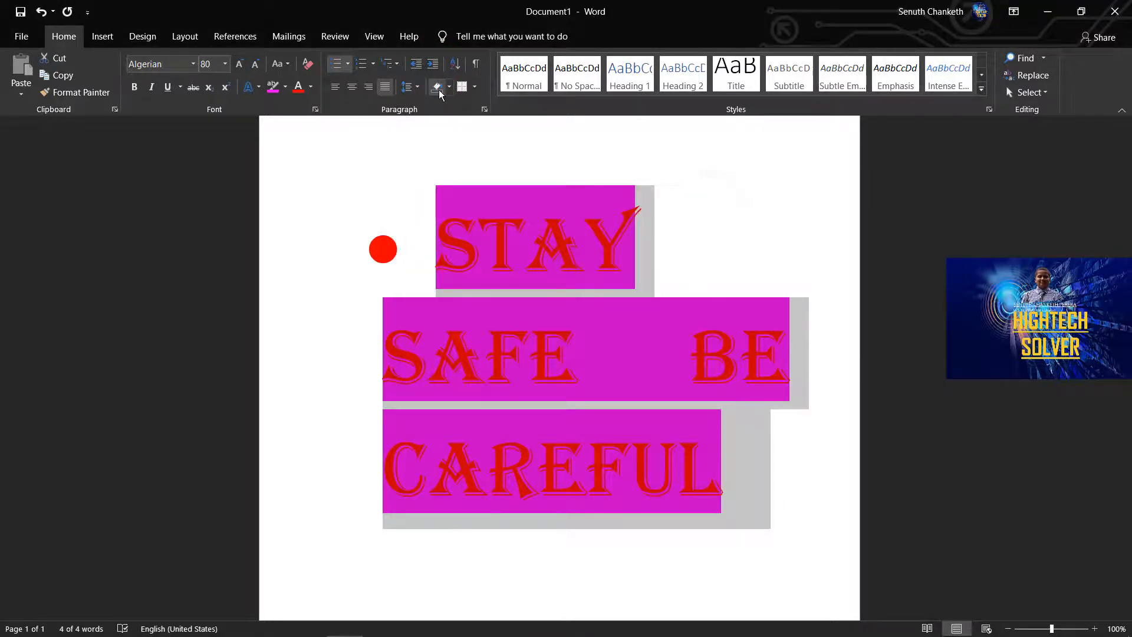
click(448, 89)
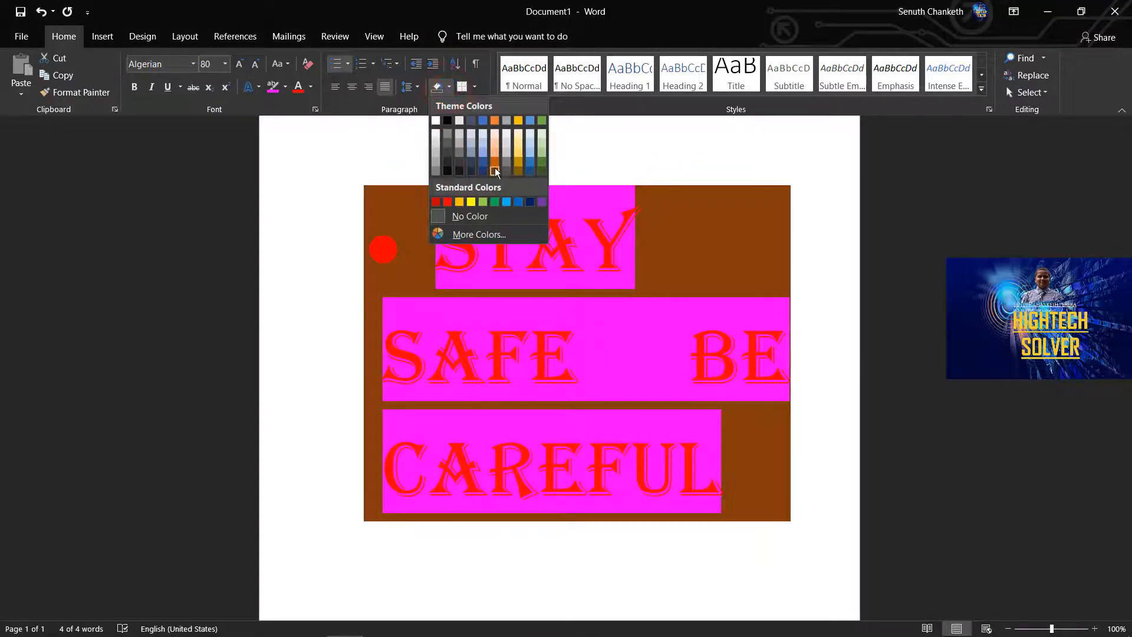
click(483, 163)
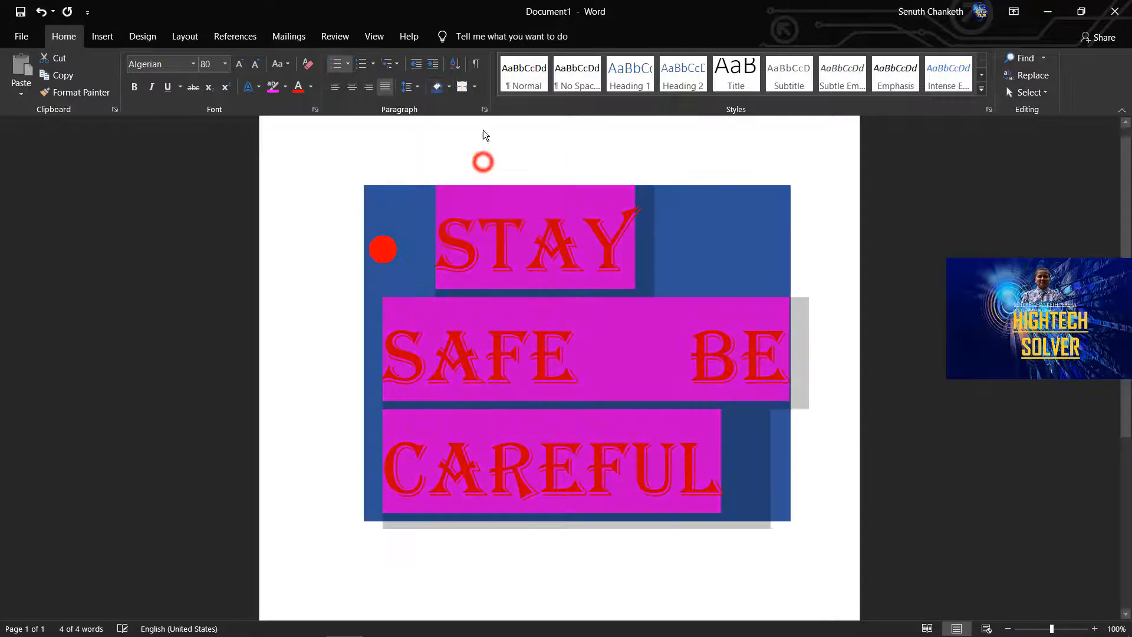
Add bottom and left borders to the shaded paragraph, and show the formatting marks.
click(464, 88)
click(474, 89)
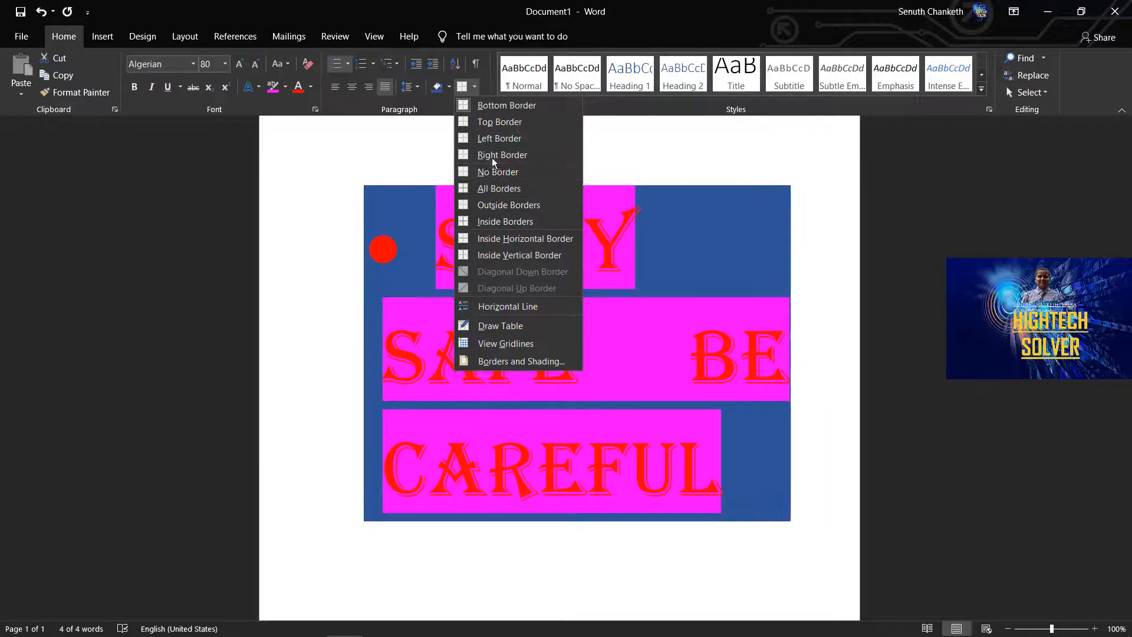
click(498, 139)
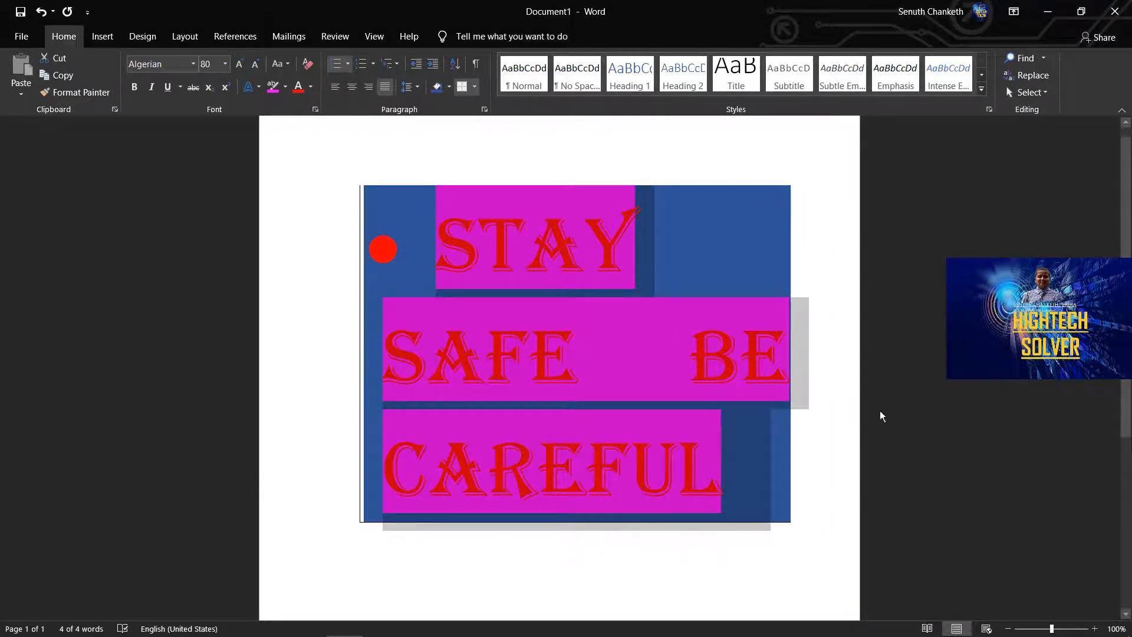
click(476, 63)
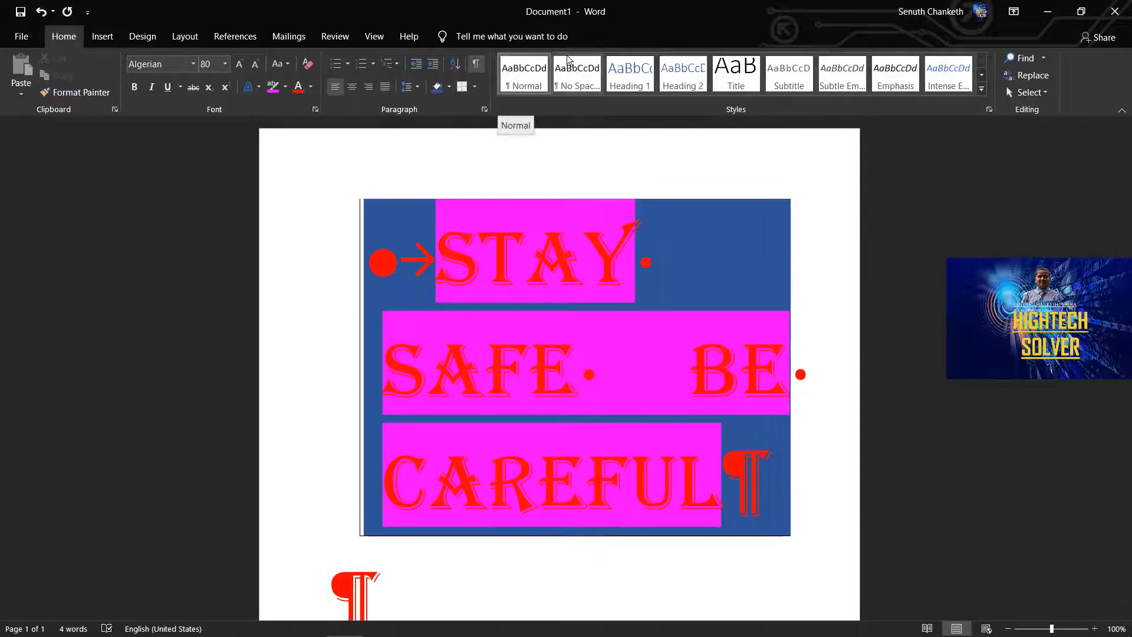
View the Find choices and the Replace options without searching or replacing any text.
click(1044, 59)
click(1028, 247)
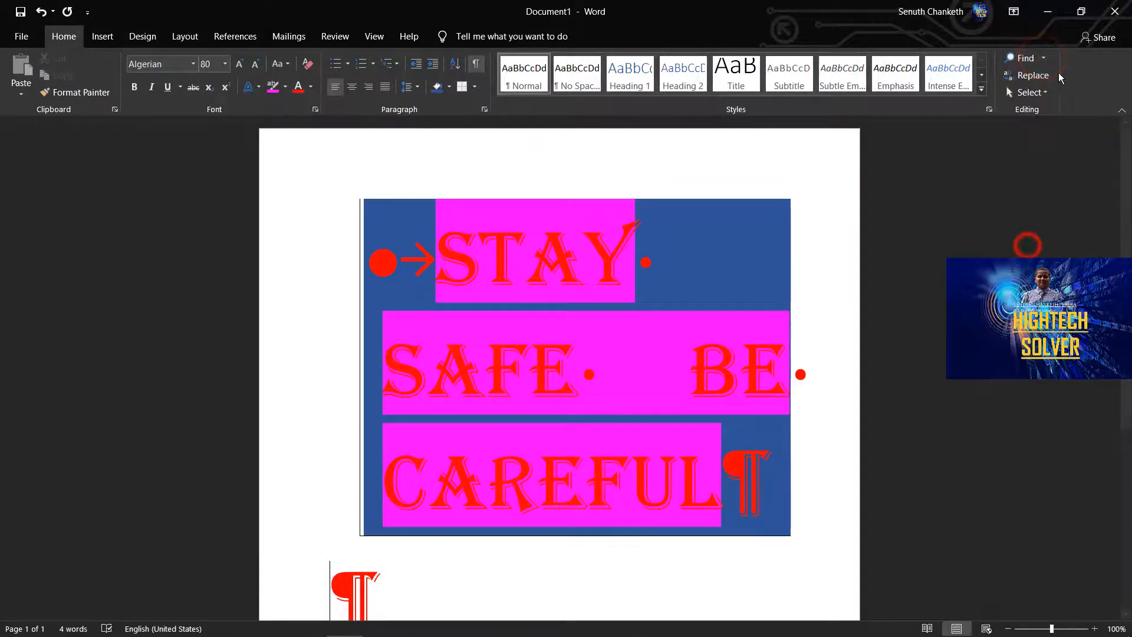
click(1033, 75)
key(Escape)
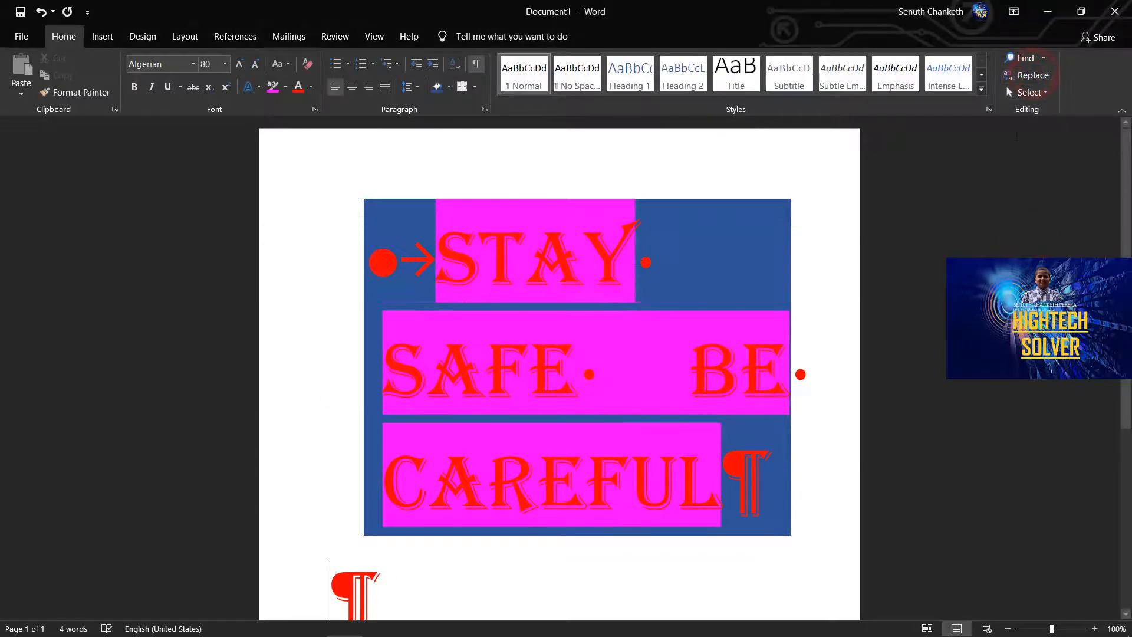
View the Select choices for the document's text without selecting anything.
click(1028, 92)
click(940, 261)
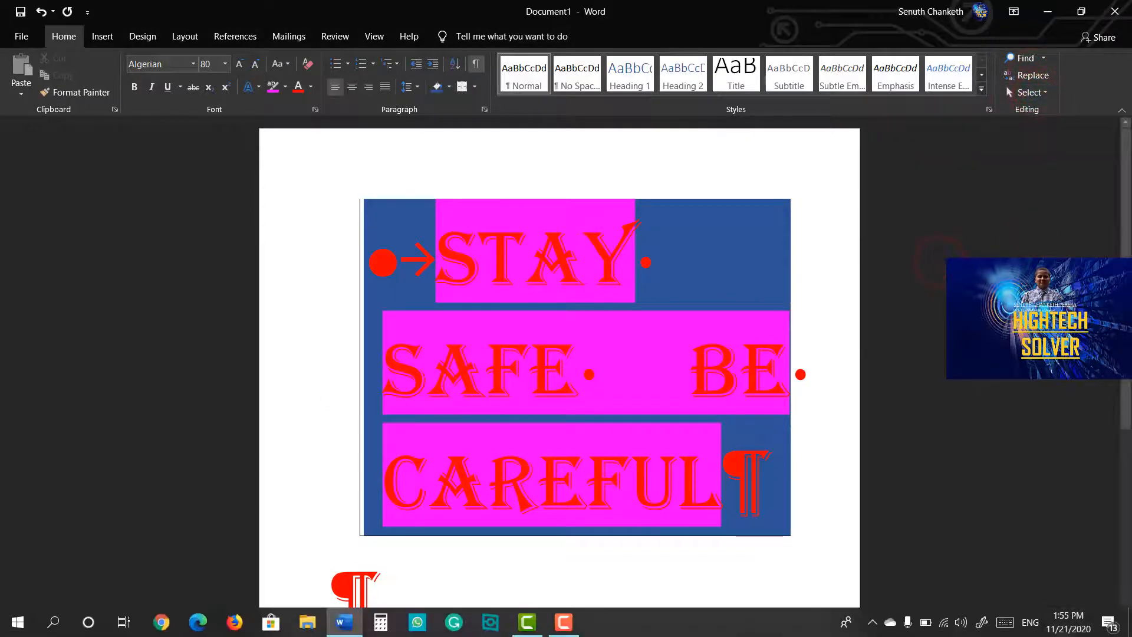
Show the document in Read Mode and Web Layout, then return to Print Layout and zoom out to about 81%.
click(927, 629)
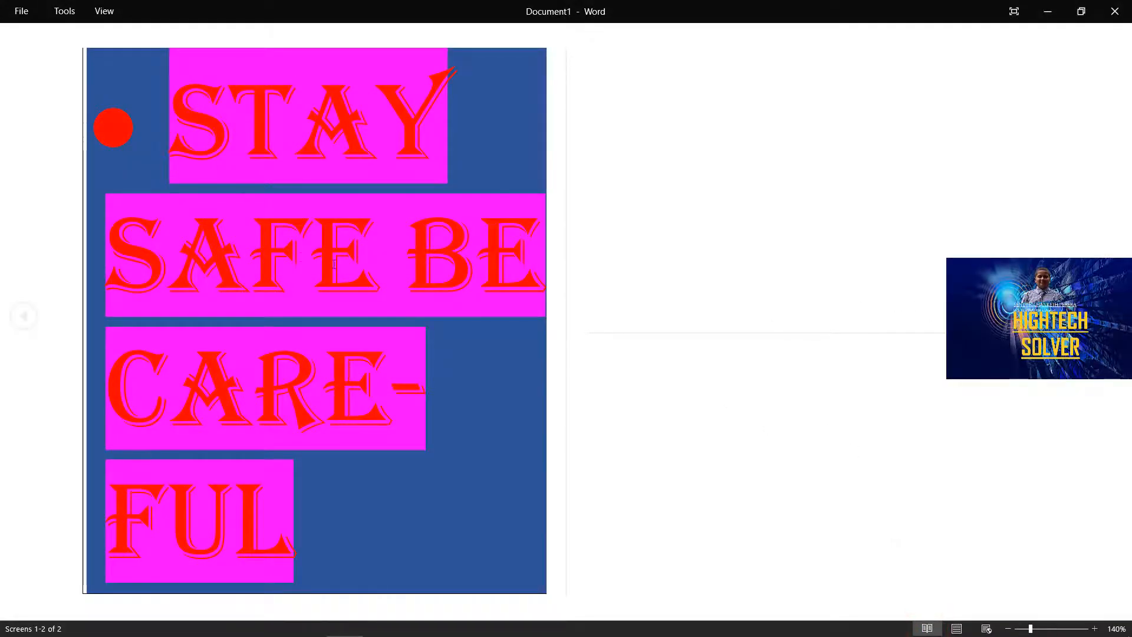
click(983, 628)
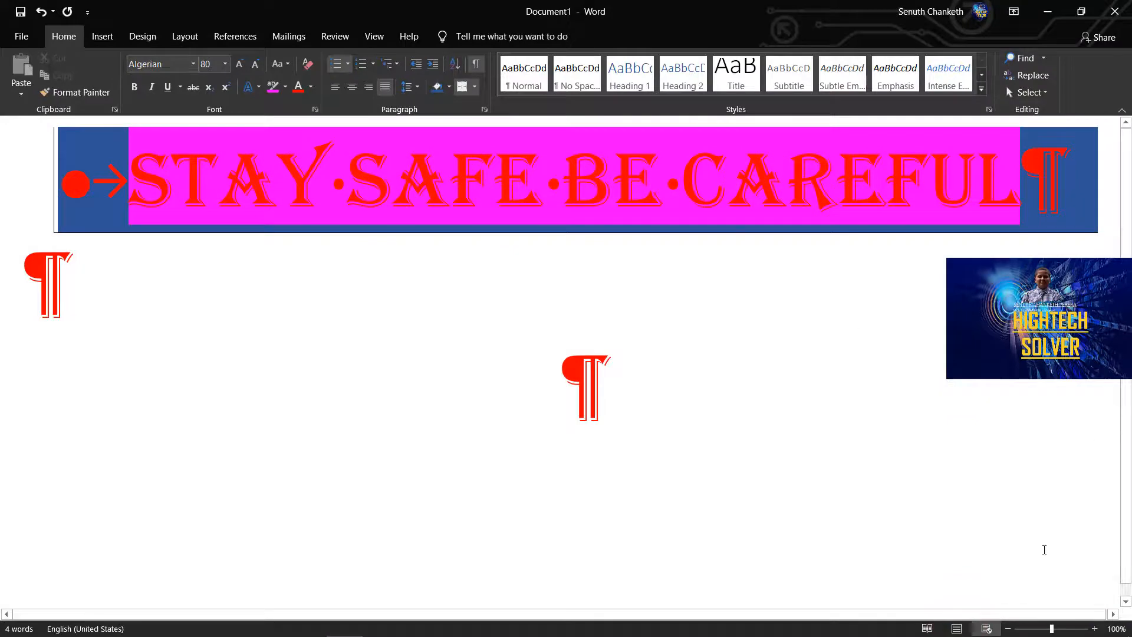
click(957, 629)
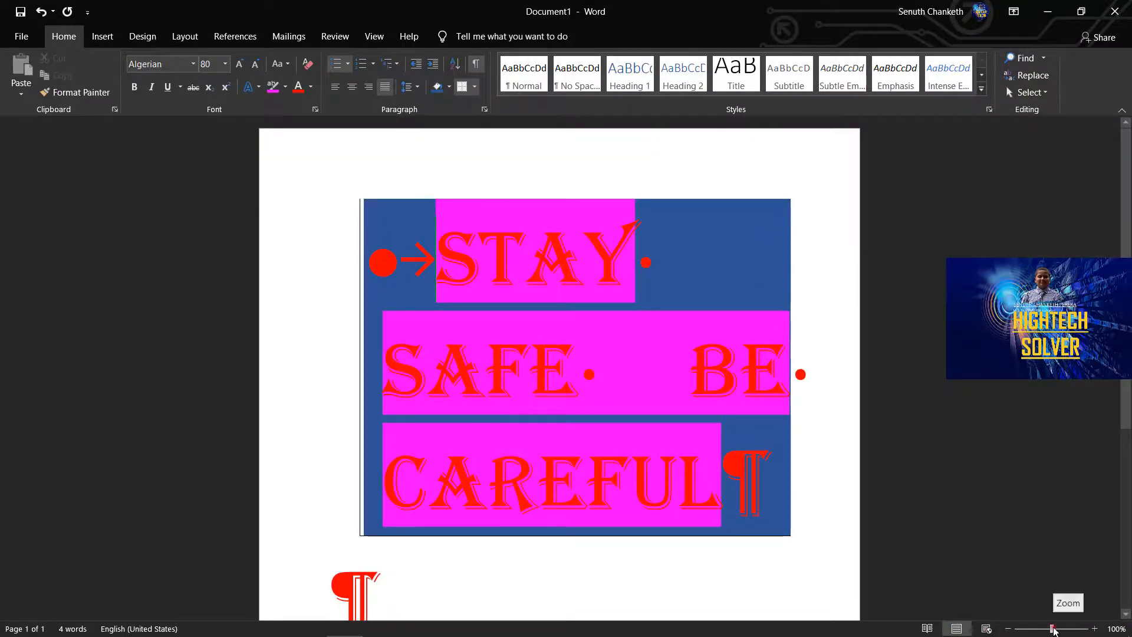
mouse_move(1053, 630)
mouse_down()
mouse_move(1066, 630)
mouse_move(1021, 631)
mouse_move(1048, 631)
mouse_up()
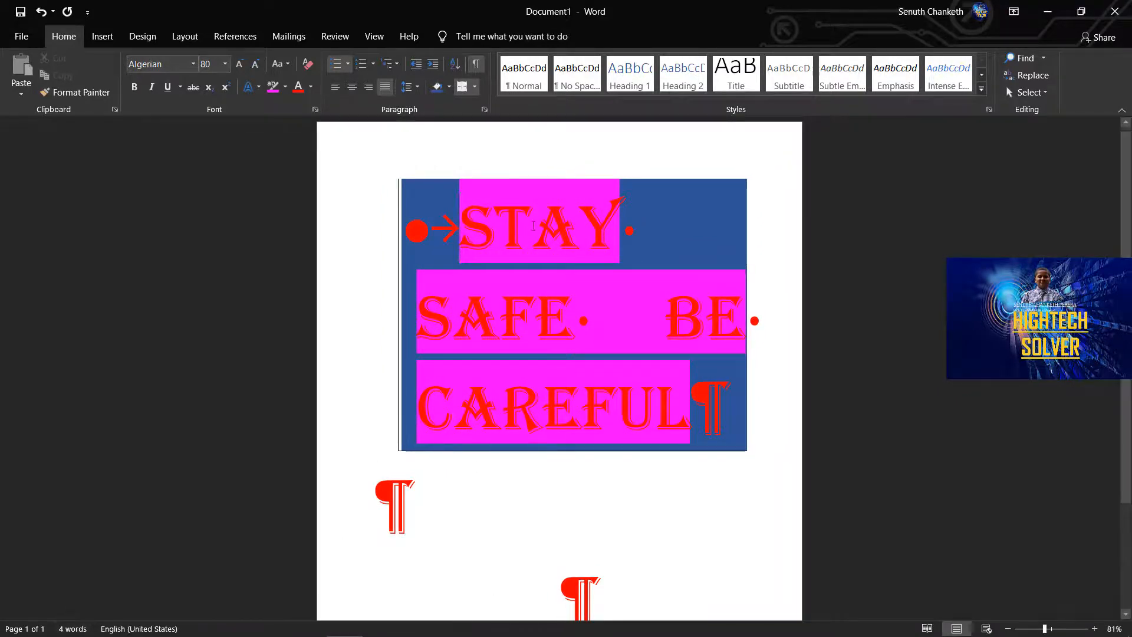
View the proofing language choices for the text without changing the language.
click(139, 629)
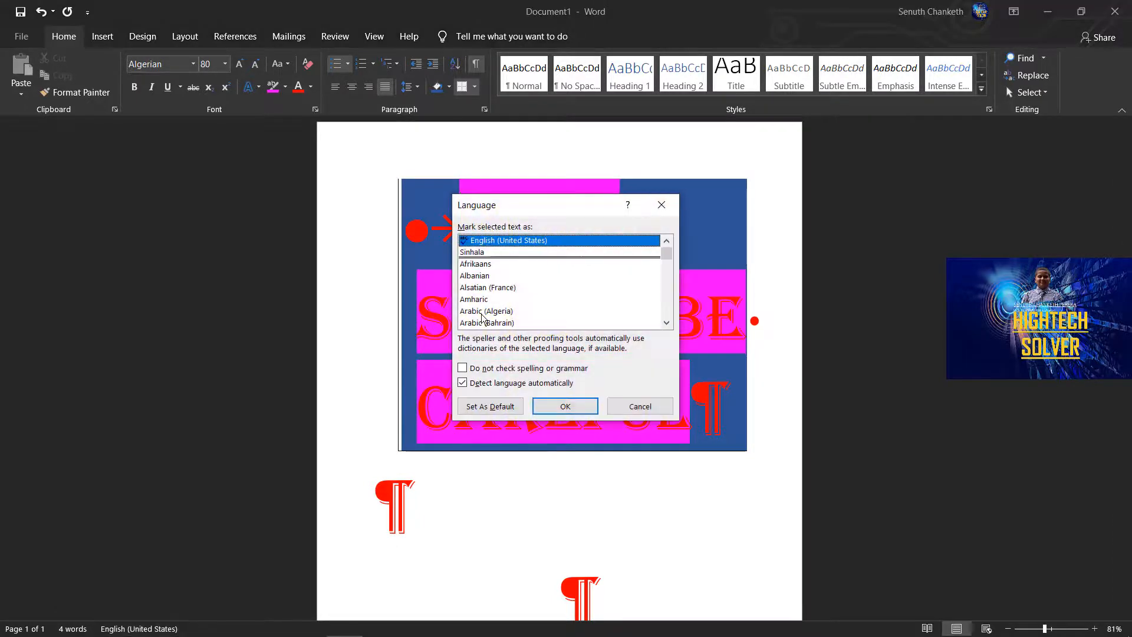
click(663, 204)
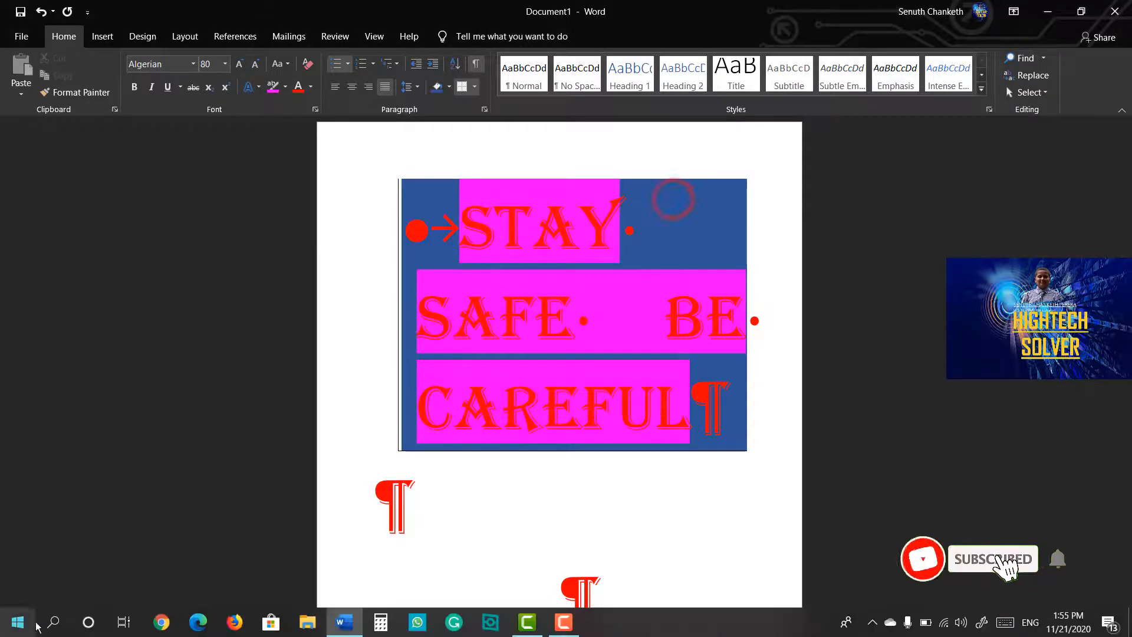
Undo the last two border changes on the shaded paragraph, and redo one of them.
click(40, 13)
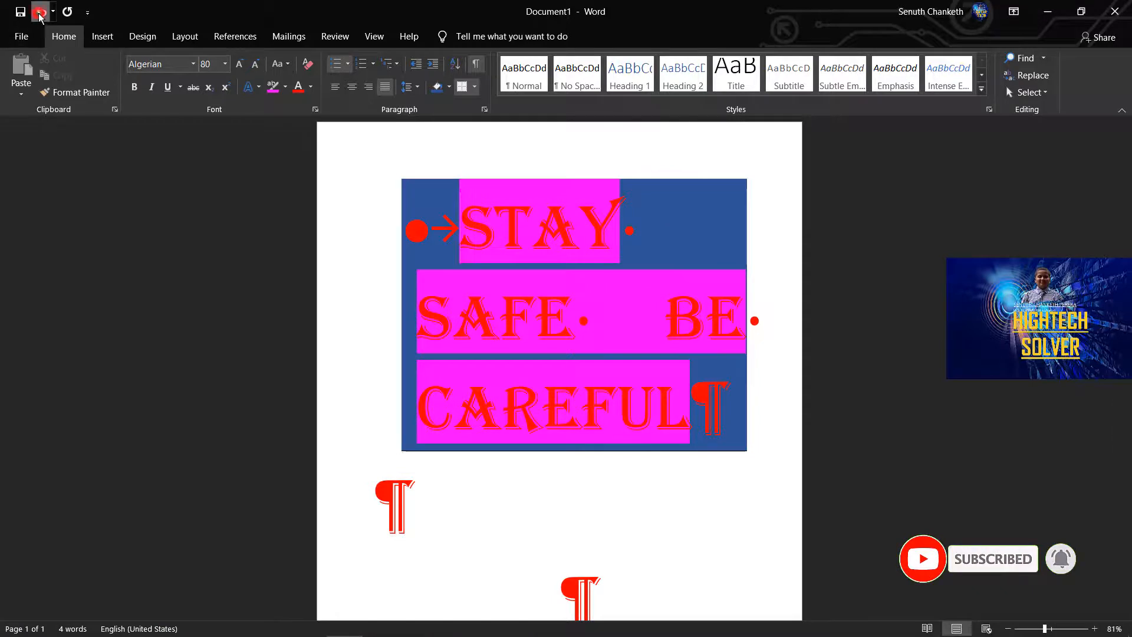
click(40, 13)
click(67, 12)
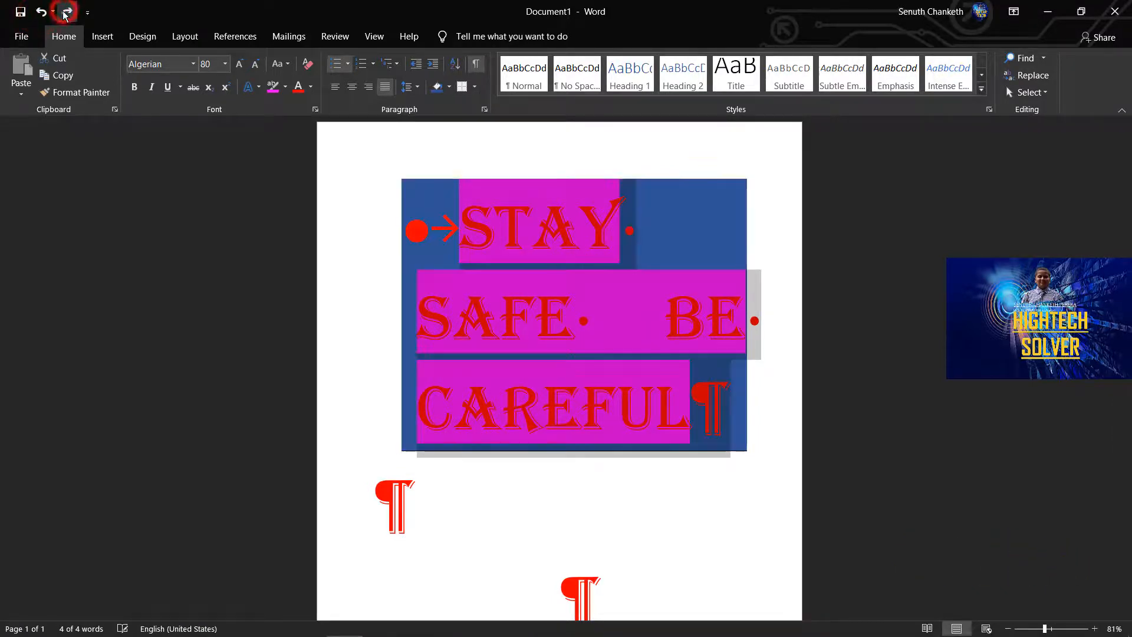
View the file name and location choices for saving the document, and close them without saving.
click(20, 17)
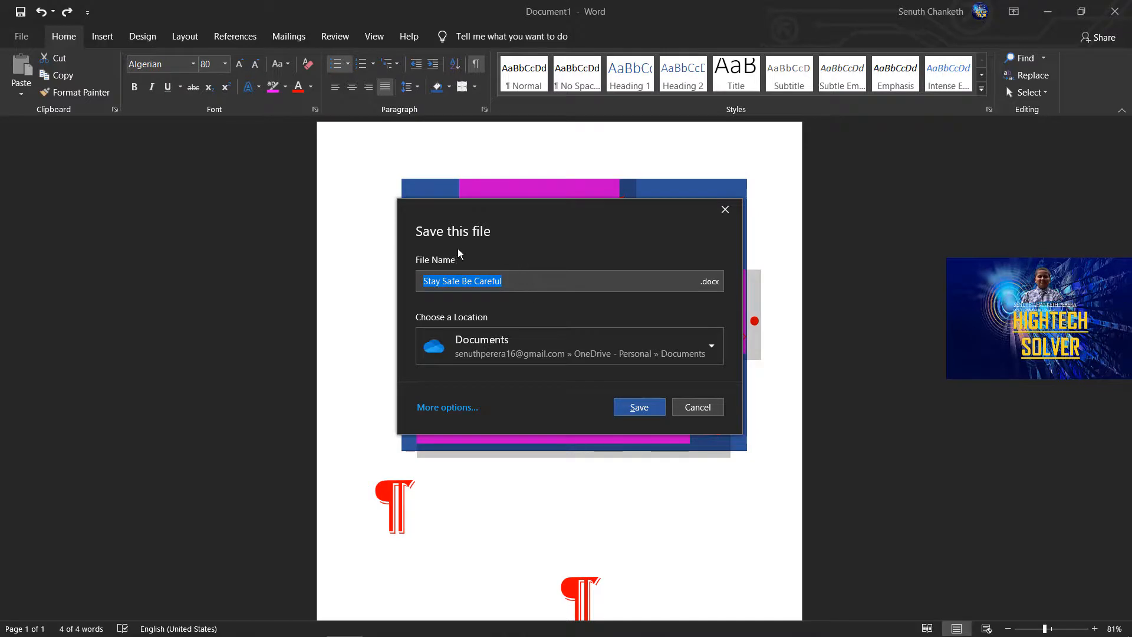
click(708, 343)
click(402, 398)
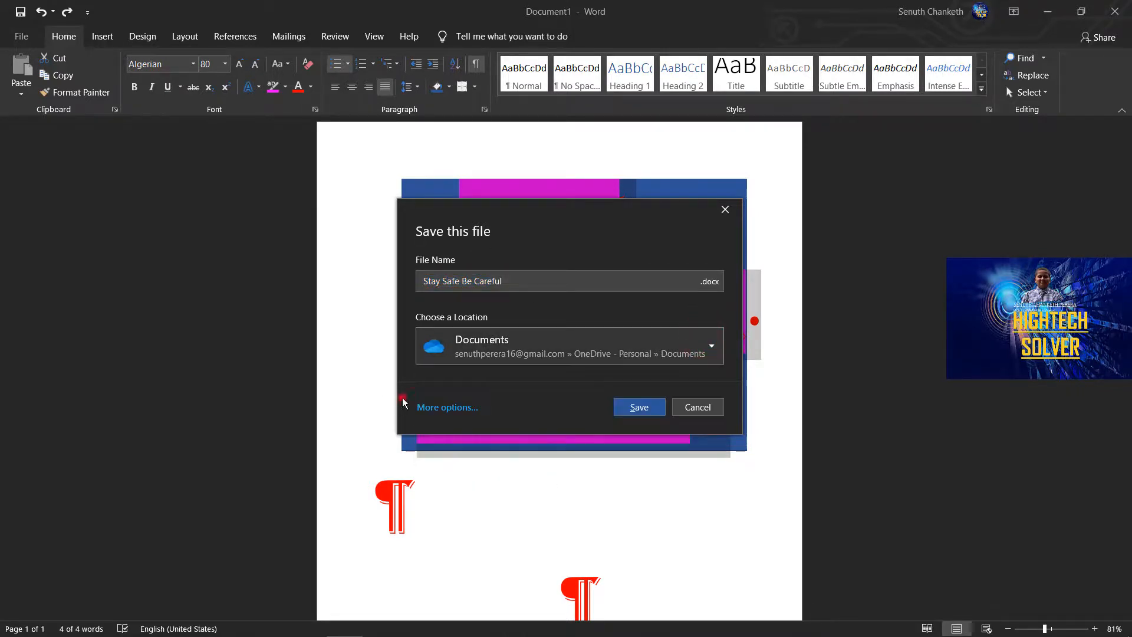
click(735, 210)
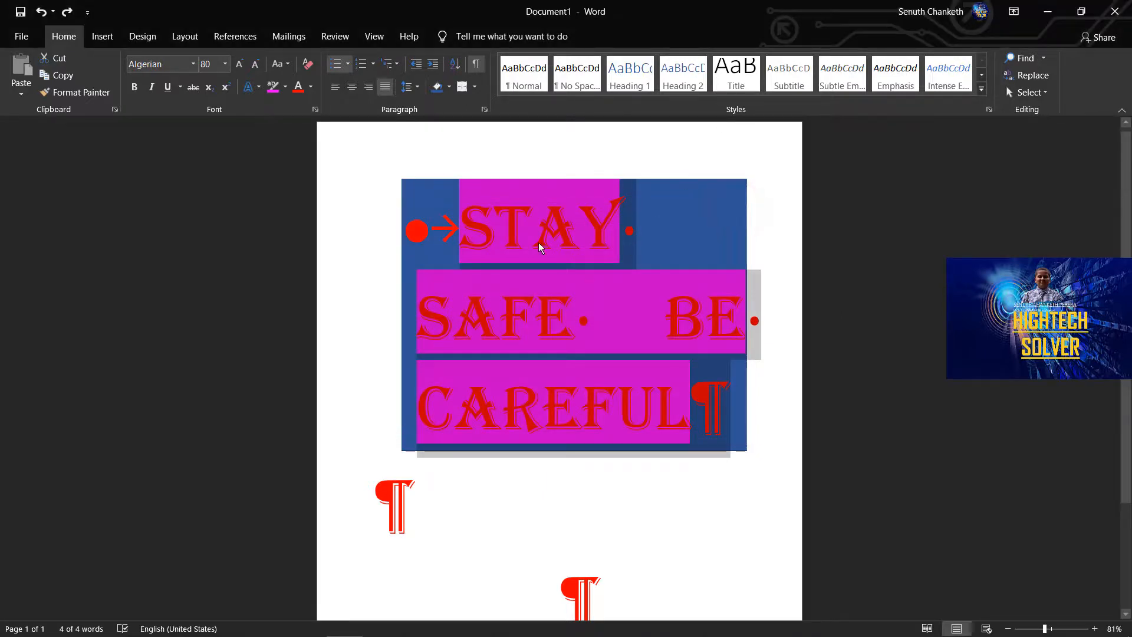